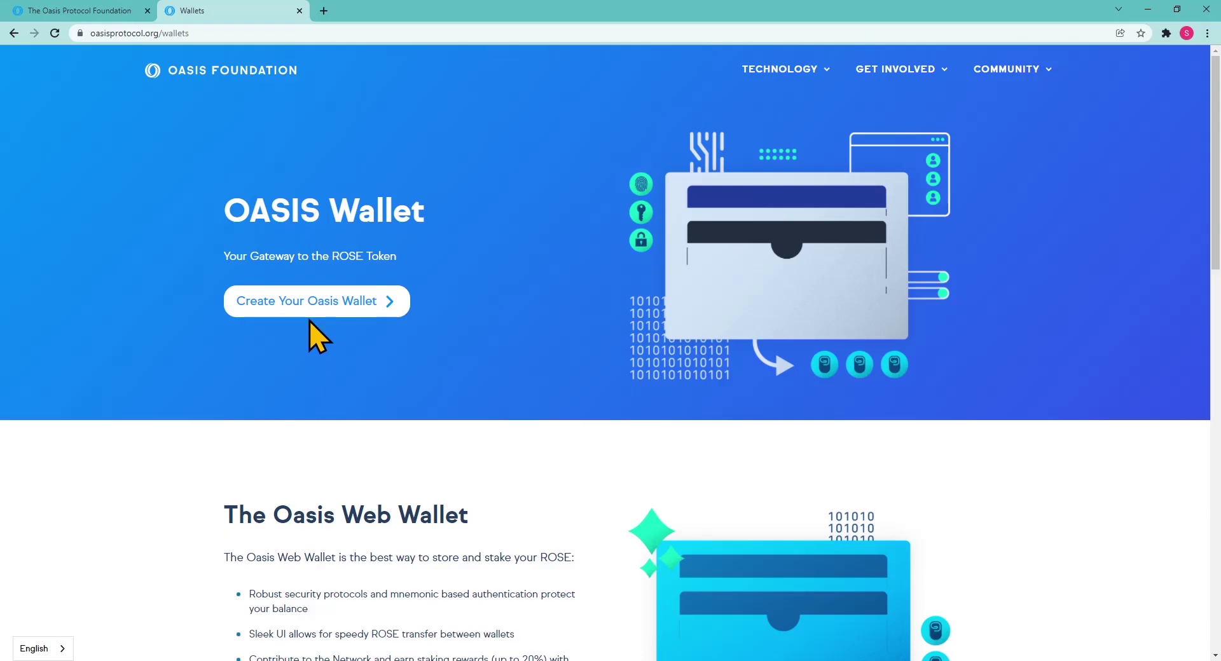
Open the Oasis web wallet from the 'Create Your Oasis Wallet' link on the Wallets page.
{"action": "left_click", "coordinate": [310, 314]}
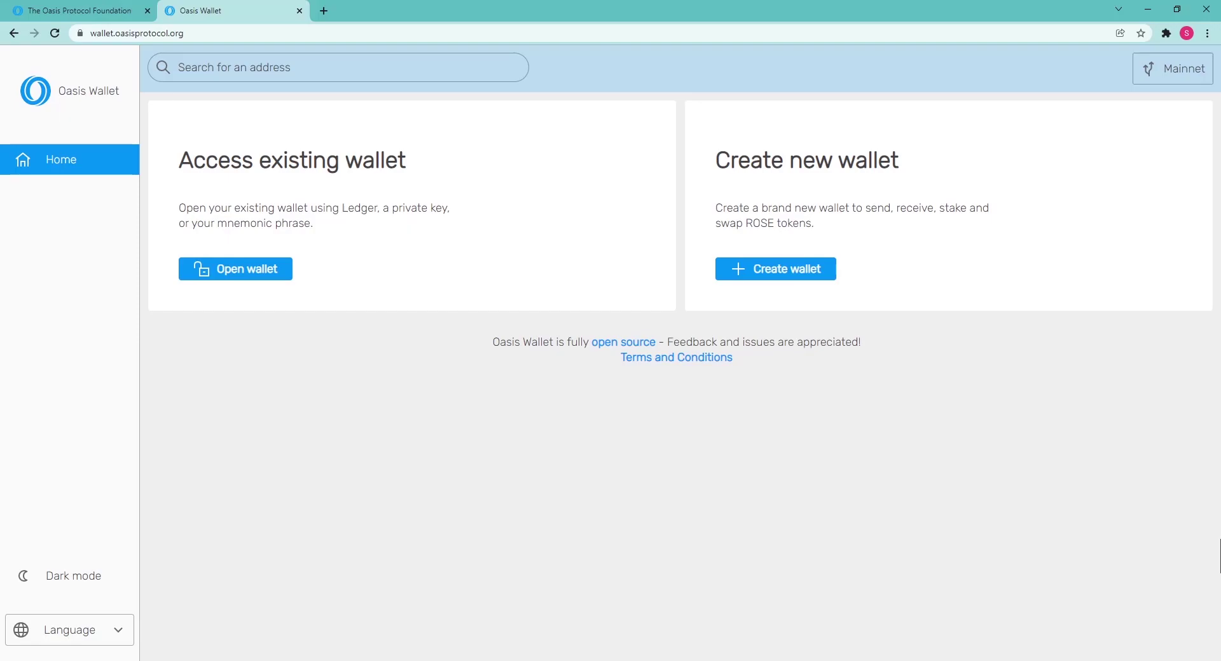
Generate a new wallet mnemonic and confirm the keyphrase has been saved.
{"action": "left_click", "coordinate": [782, 287]}
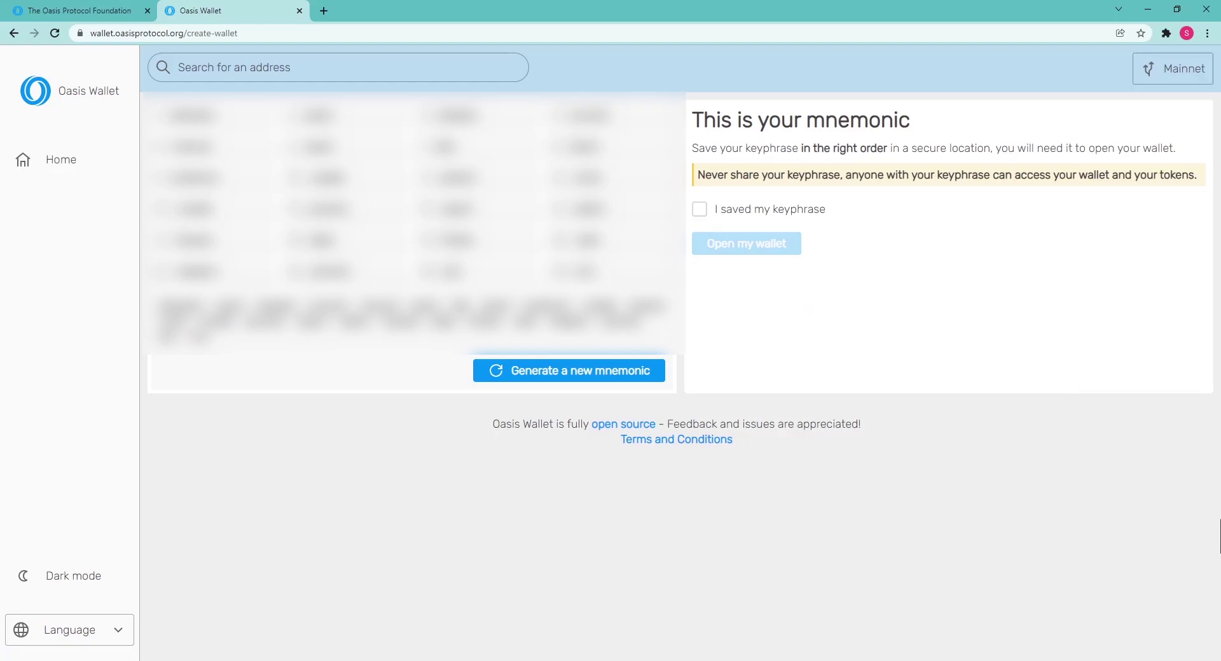
{"action": "left_click", "coordinate": [700, 211]}
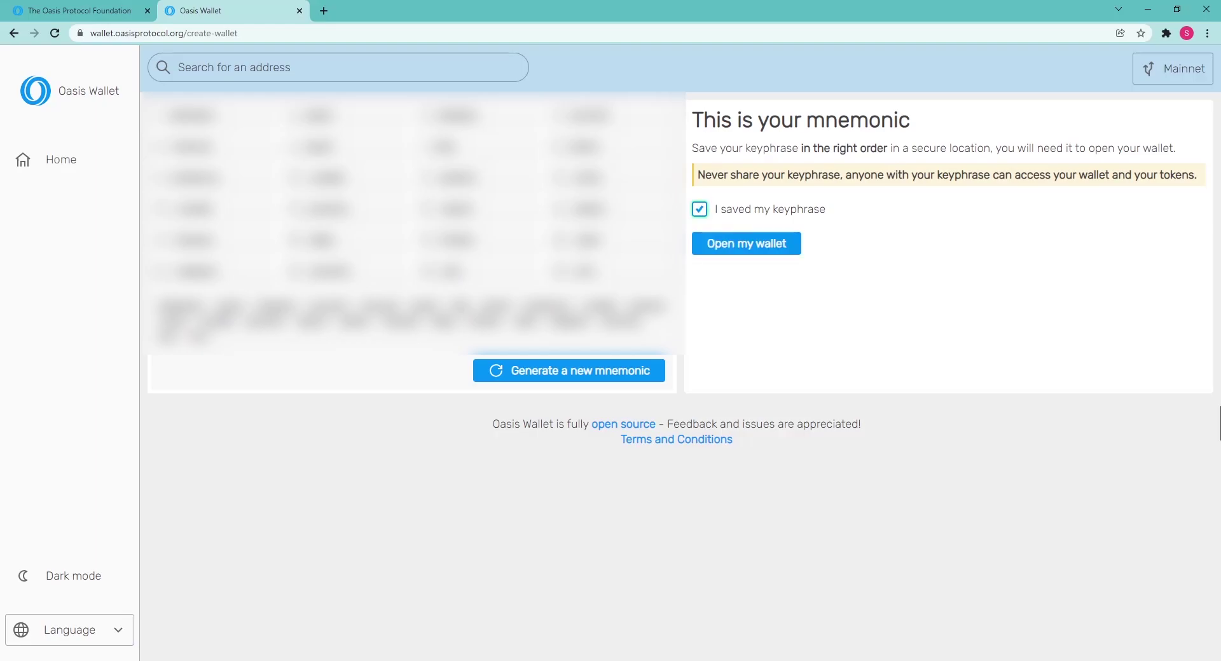
Paste the saved keyphrase into the keyphrase box and open the new wallet.
{"action": "left_click", "coordinate": [738, 245]}
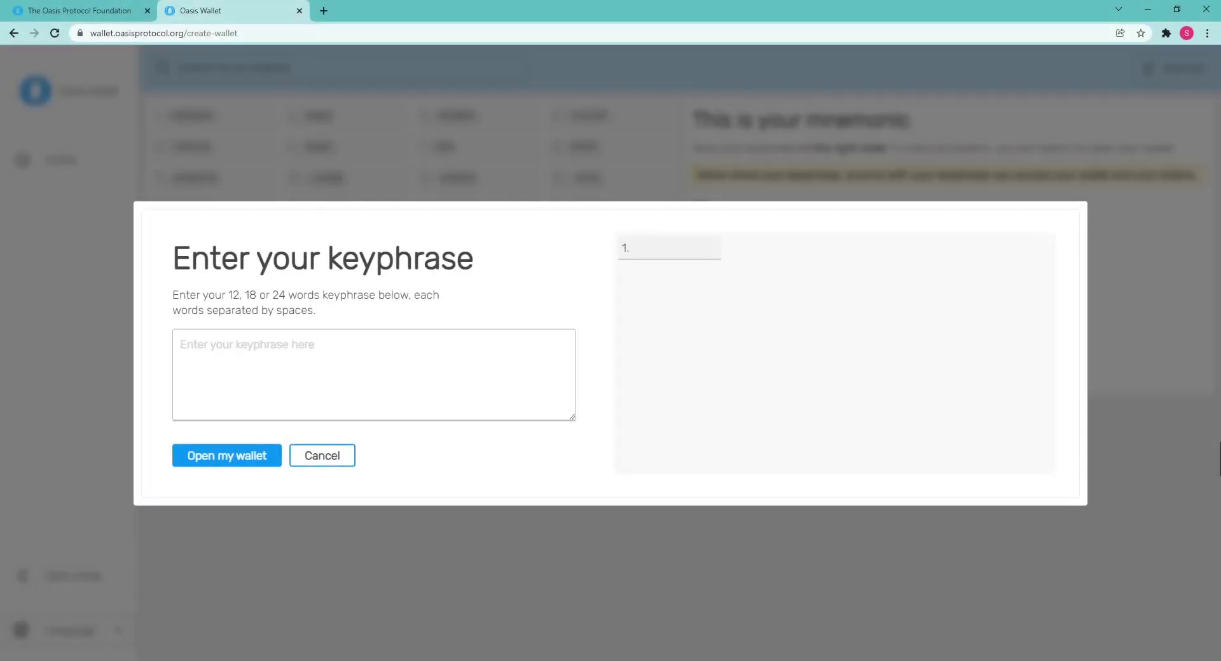
{"action": "key", "text": "ctrl+v"}
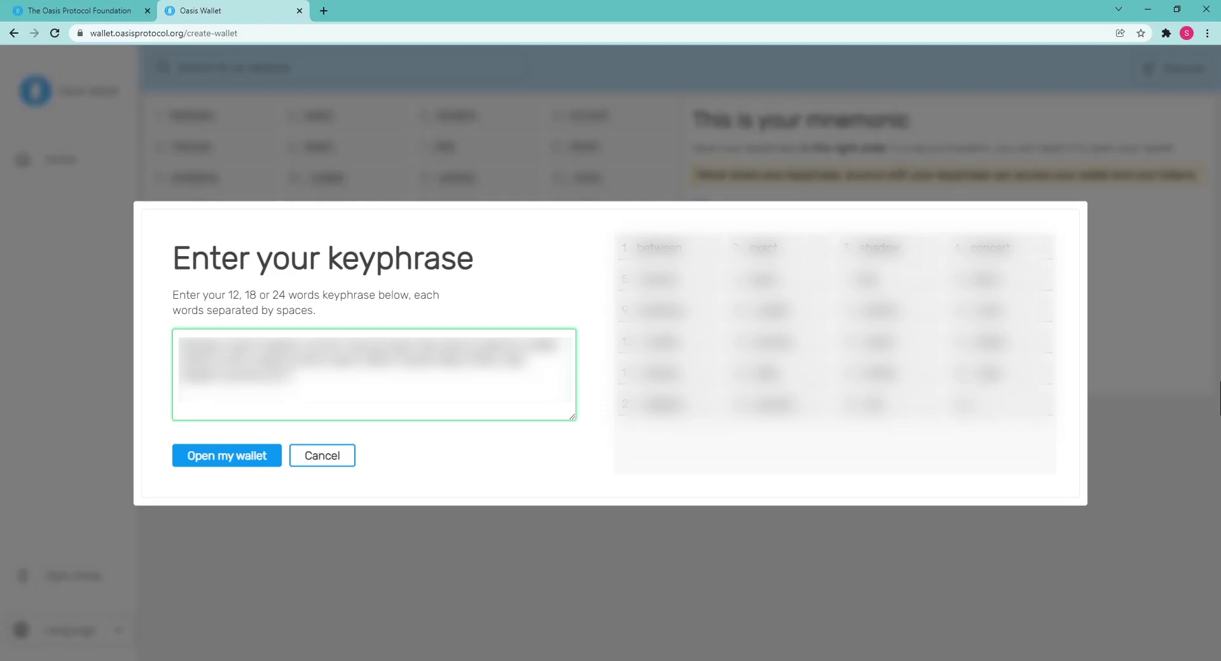
{"action": "type", "text": "ion"}
{"action": "left_click", "coordinate": [228, 463]}
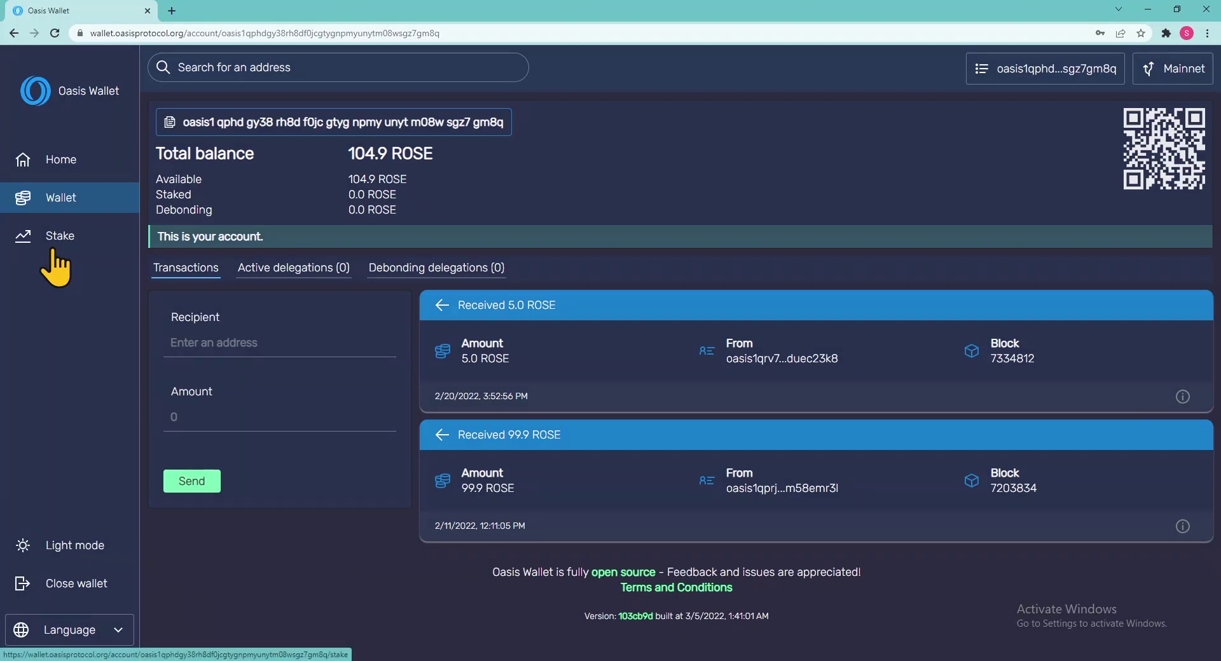
On the staking page, expand the Everstake validator and enter 100 as the delegation amount.
{"action": "left_click", "coordinate": [56, 245]}
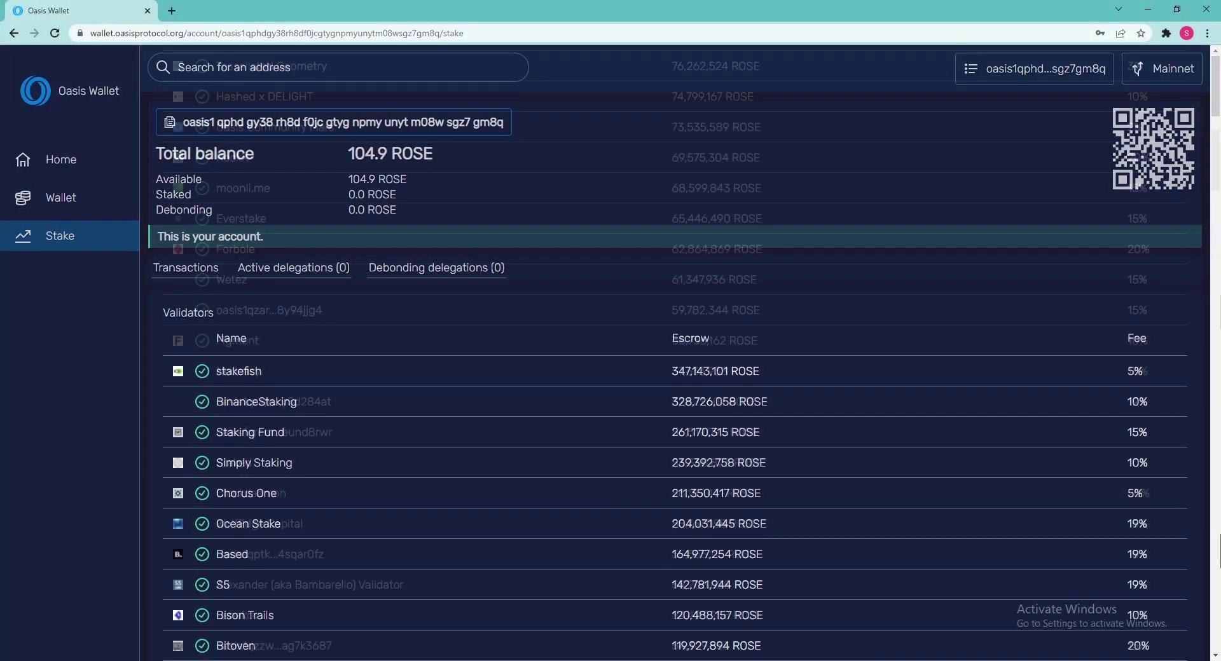
{"action": "scroll", "coordinate": [675, 357], "scroll_direction": "down", "scroll_amount": 10}
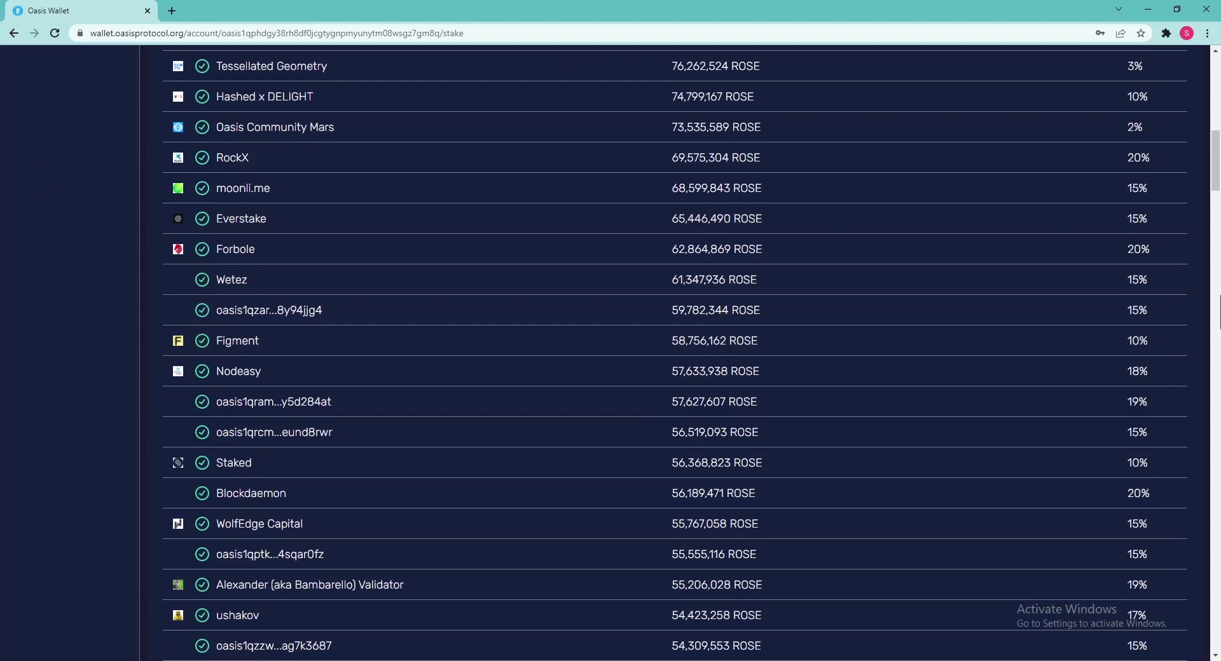
{"action": "left_click", "coordinate": [283, 222]}
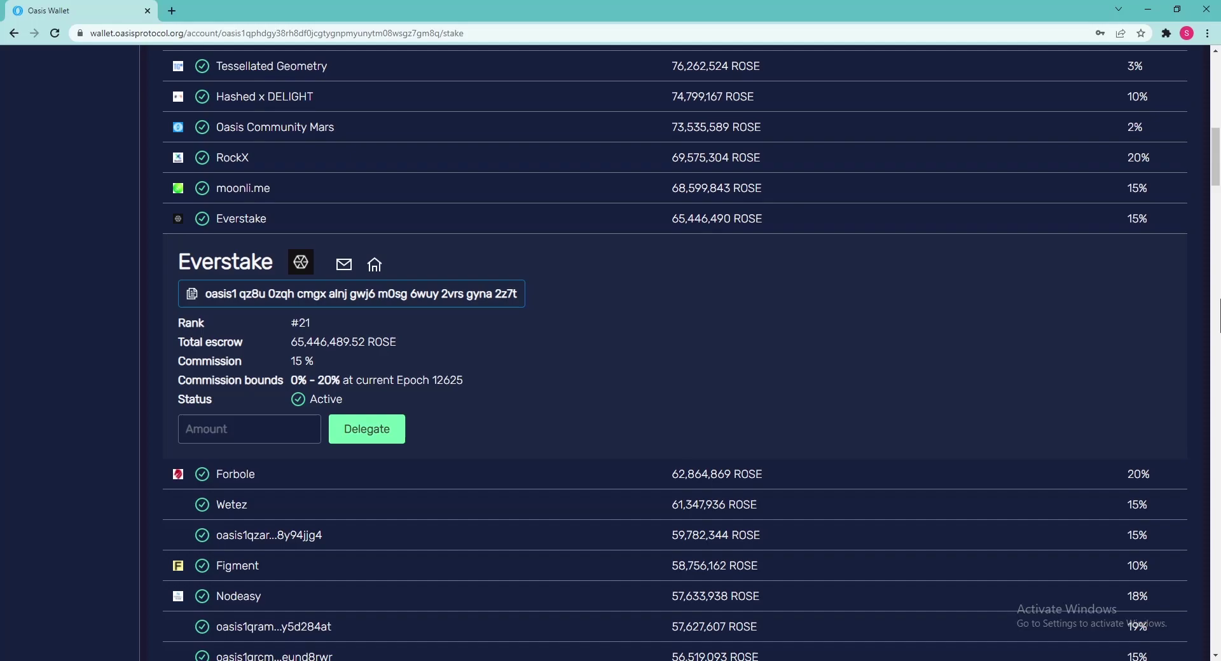
{"action": "type", "text": "100"}
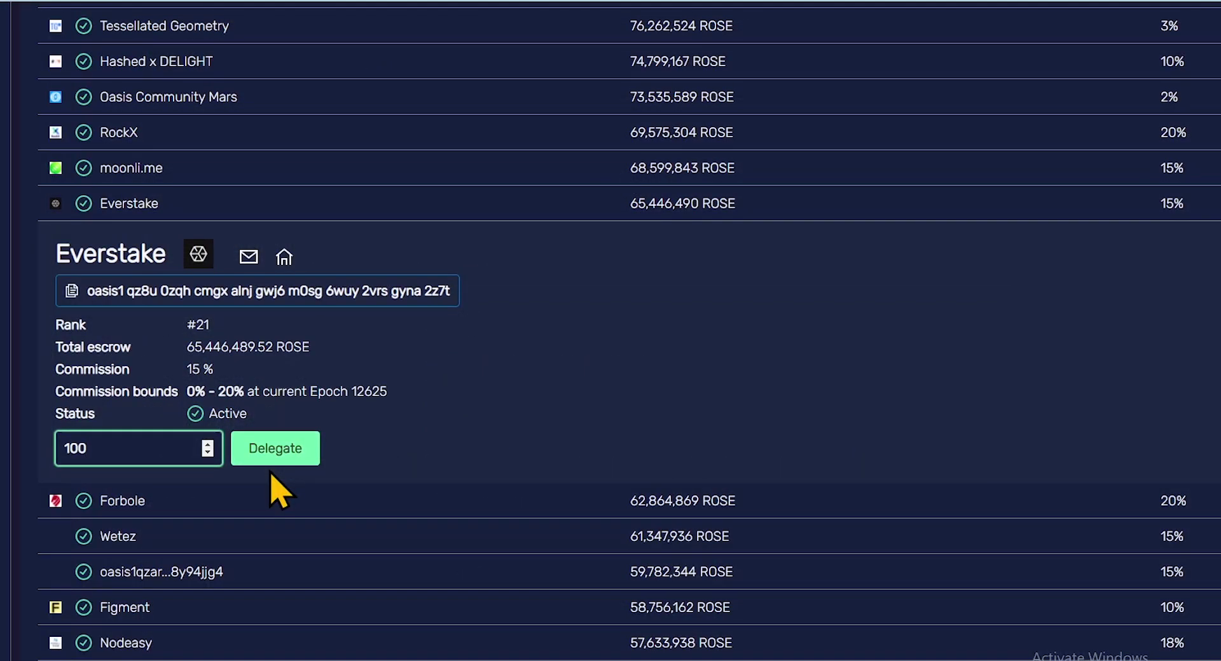
Delegate and confirm 100 ROSE to Everstake, then view the active delegations.
{"action": "left_click", "coordinate": [267, 462]}
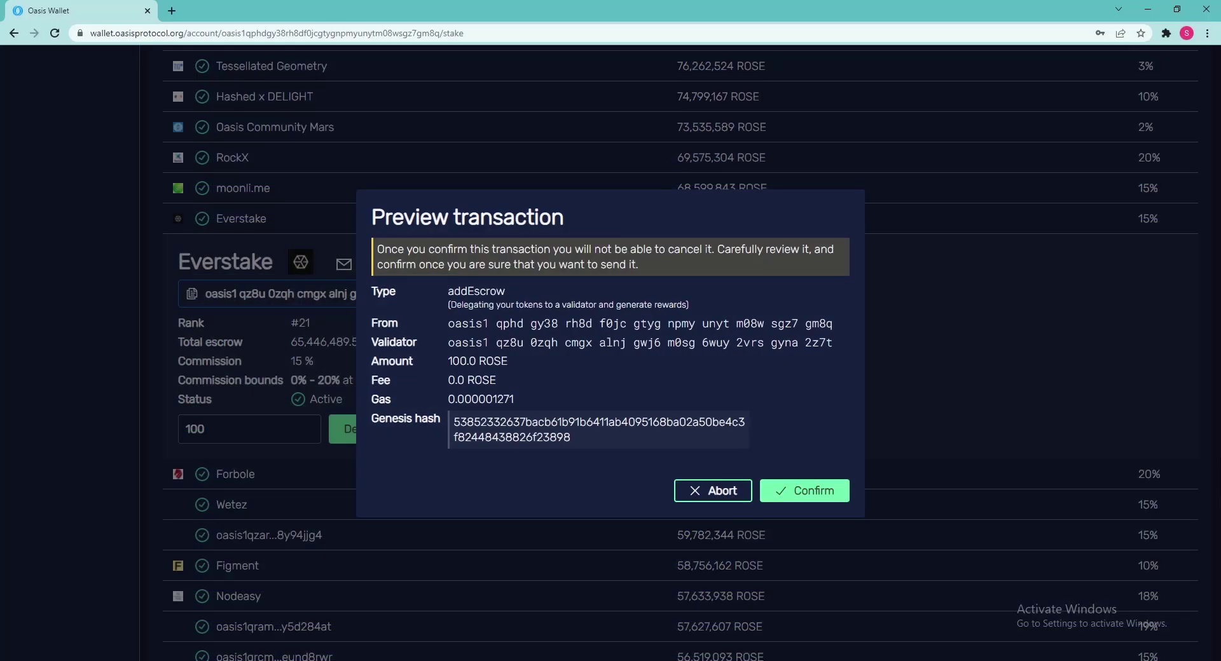
{"action": "left_click", "coordinate": [804, 501]}
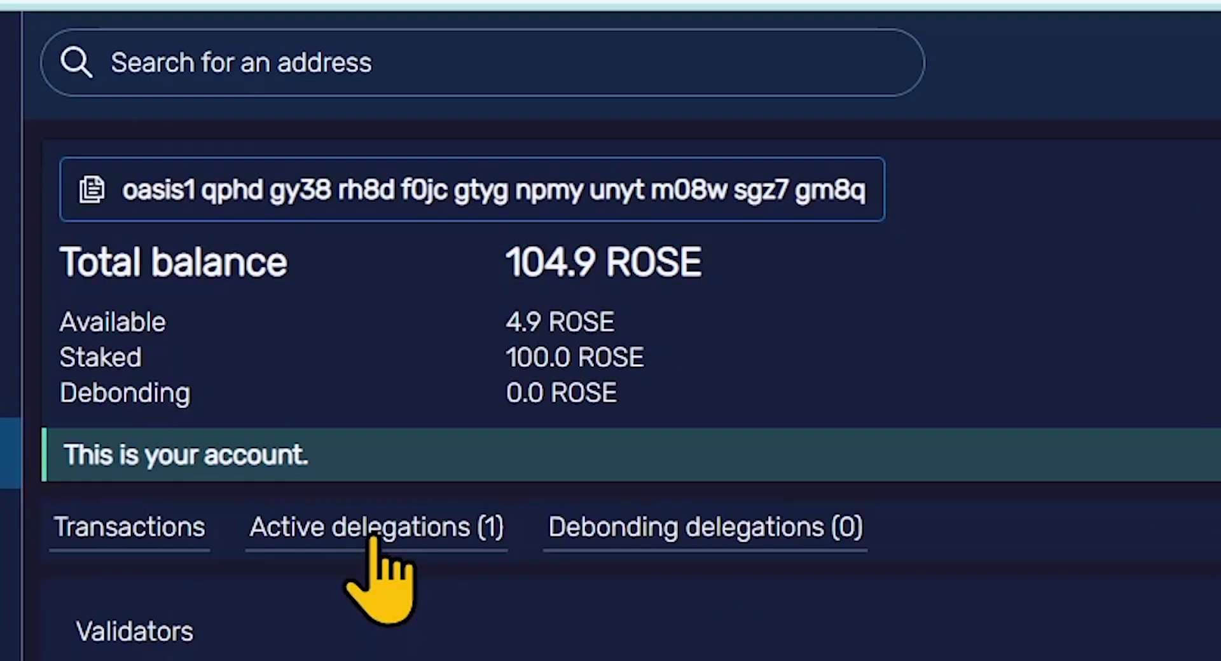
{"action": "left_click", "coordinate": [292, 283]}
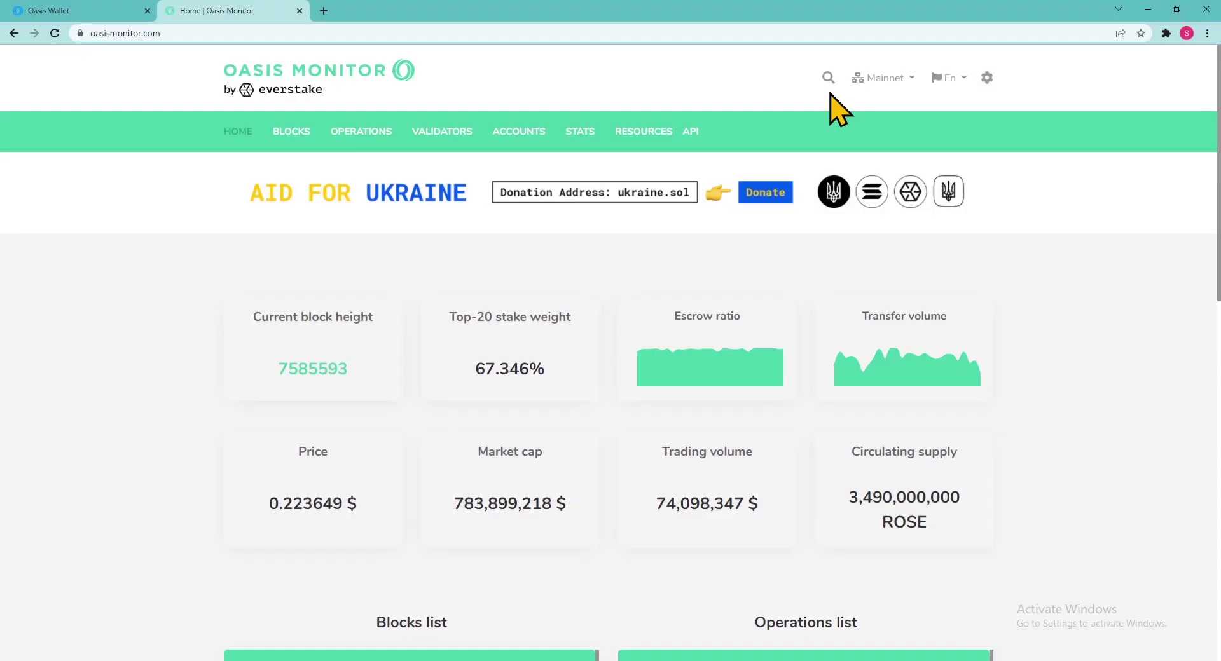
Search the pasted wallet address in Oasis Monitor and view its staking rewards.
{"action": "left_click", "coordinate": [828, 77]}
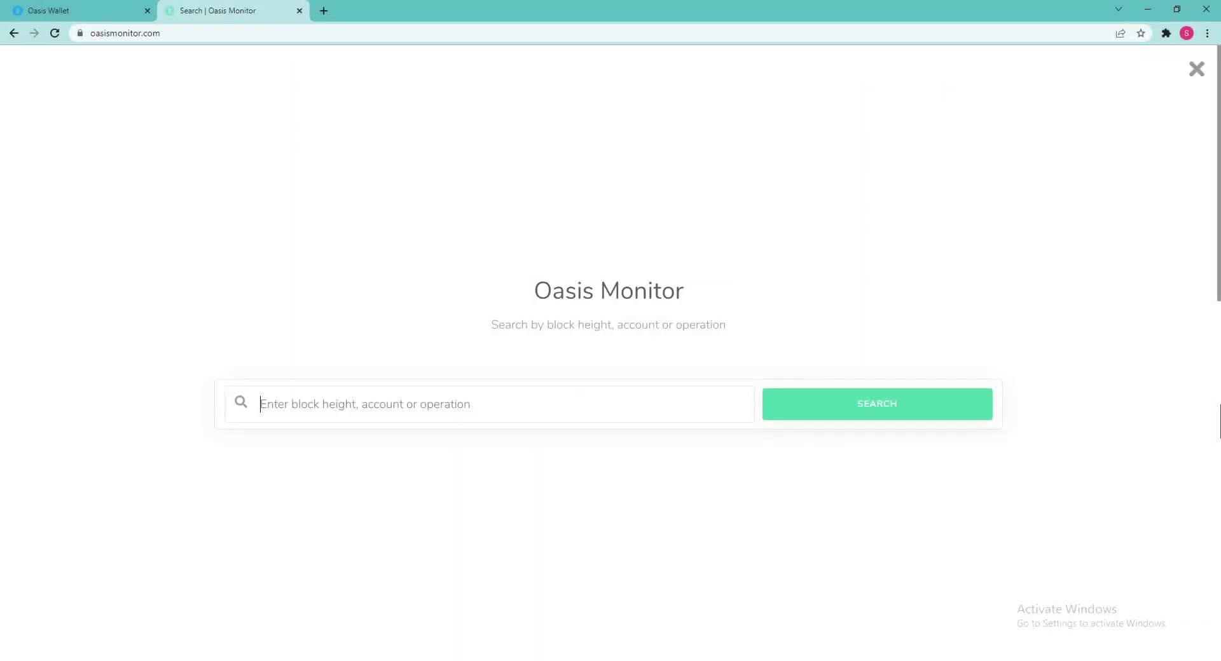
{"action": "type", "text": "oasis1qphdgy38rh8df0jcgtygnpmyunytm08wsgz7gm8q"}
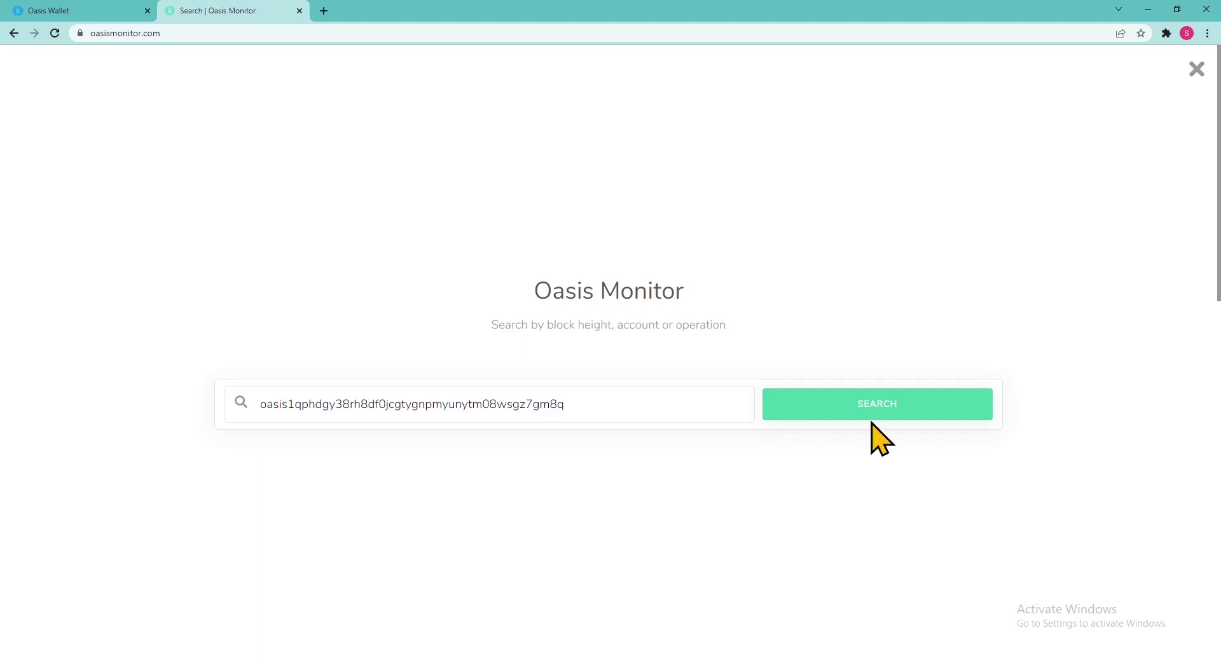
{"action": "left_click", "coordinate": [870, 414]}
{"action": "scroll", "coordinate": [610, 349], "scroll_direction": "down", "scroll_amount": 3}
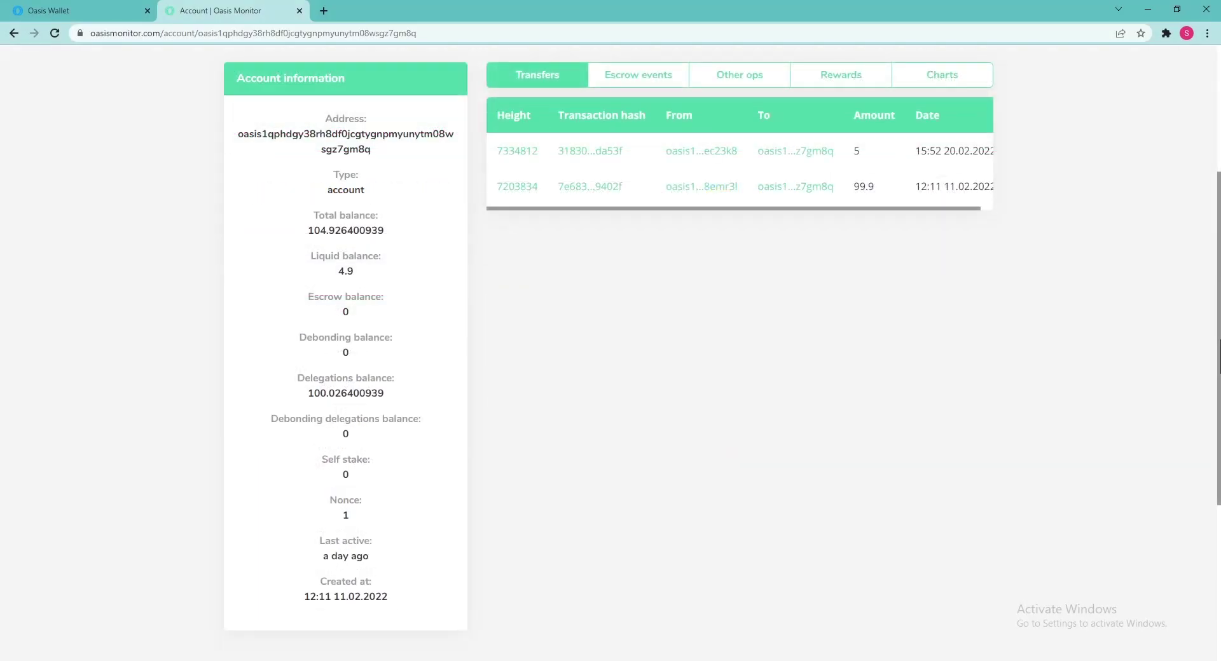
{"action": "left_click", "coordinate": [837, 80]}
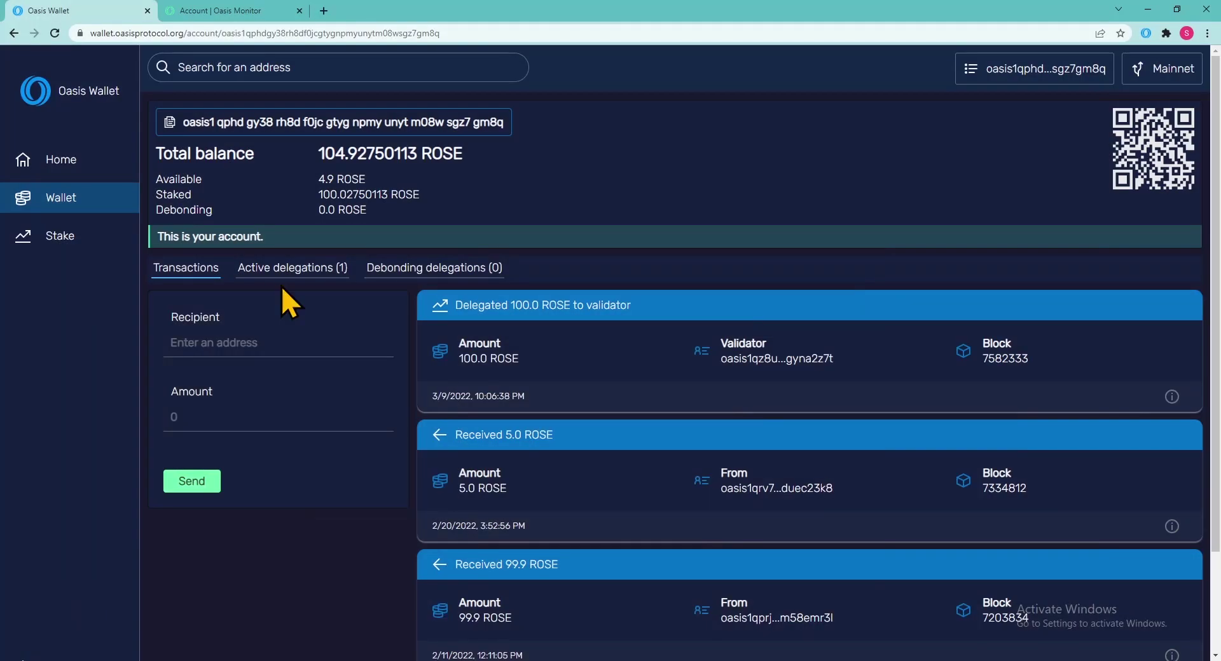
Reclaim 100.027 from the active Everstake delegation, reaching the reclaimEscrow preview.
{"action": "left_click", "coordinate": [287, 271]}
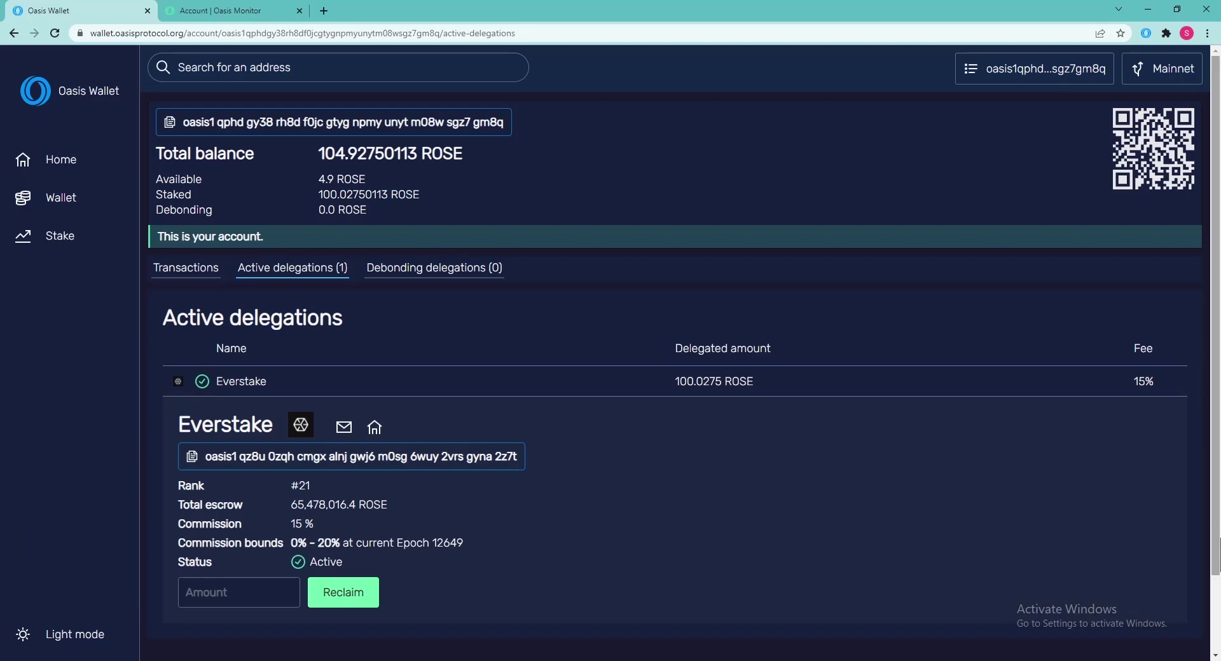
{"action": "left_click", "coordinate": [239, 592]}
{"action": "type", "text": "100.027"}
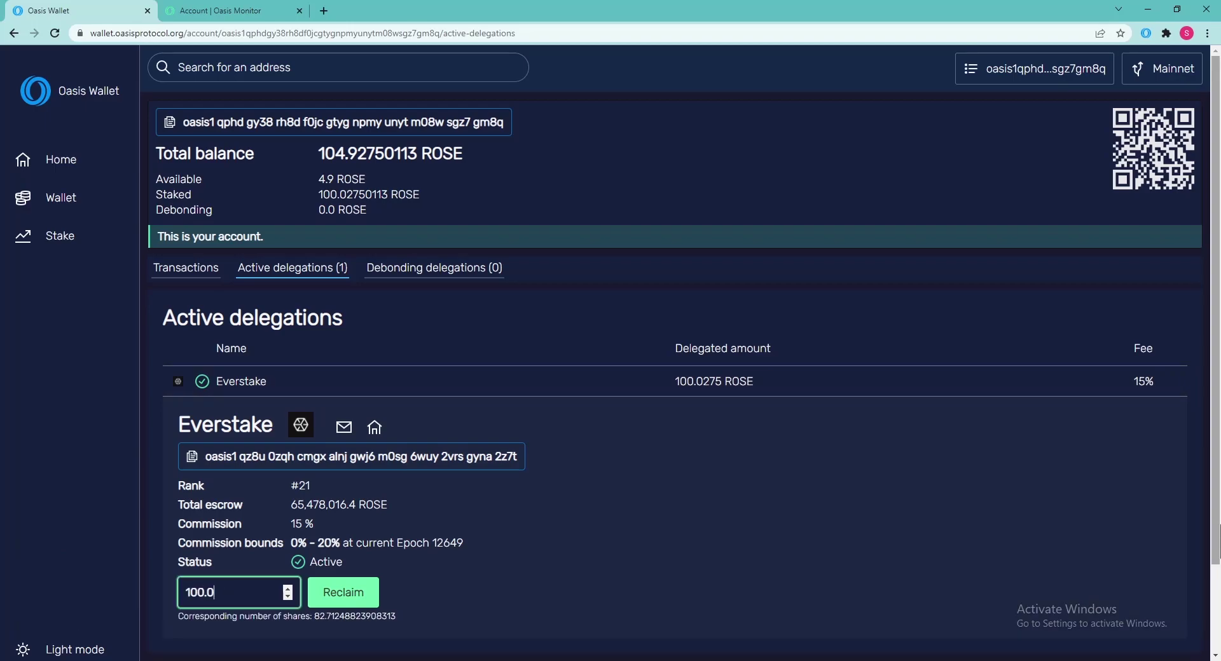
{"action": "left_click", "coordinate": [342, 602]}
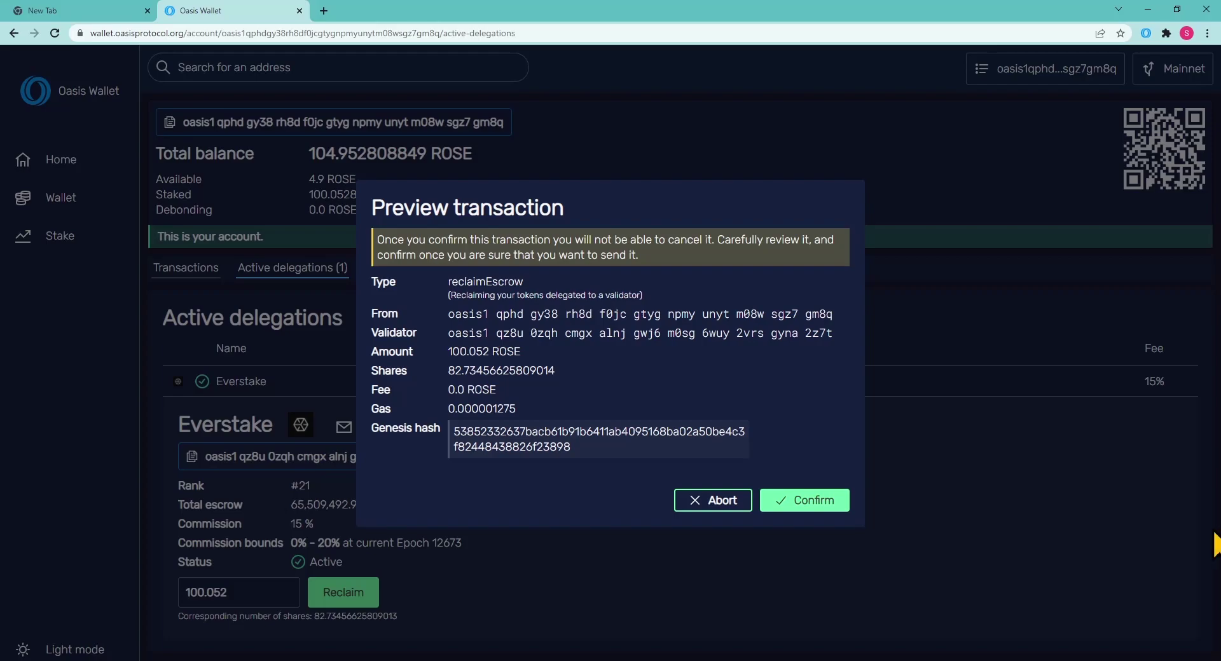
Confirm the reclaimEscrow transaction for 100.052 ROSE from Everstake.
{"action": "left_click", "coordinate": [805, 501]}
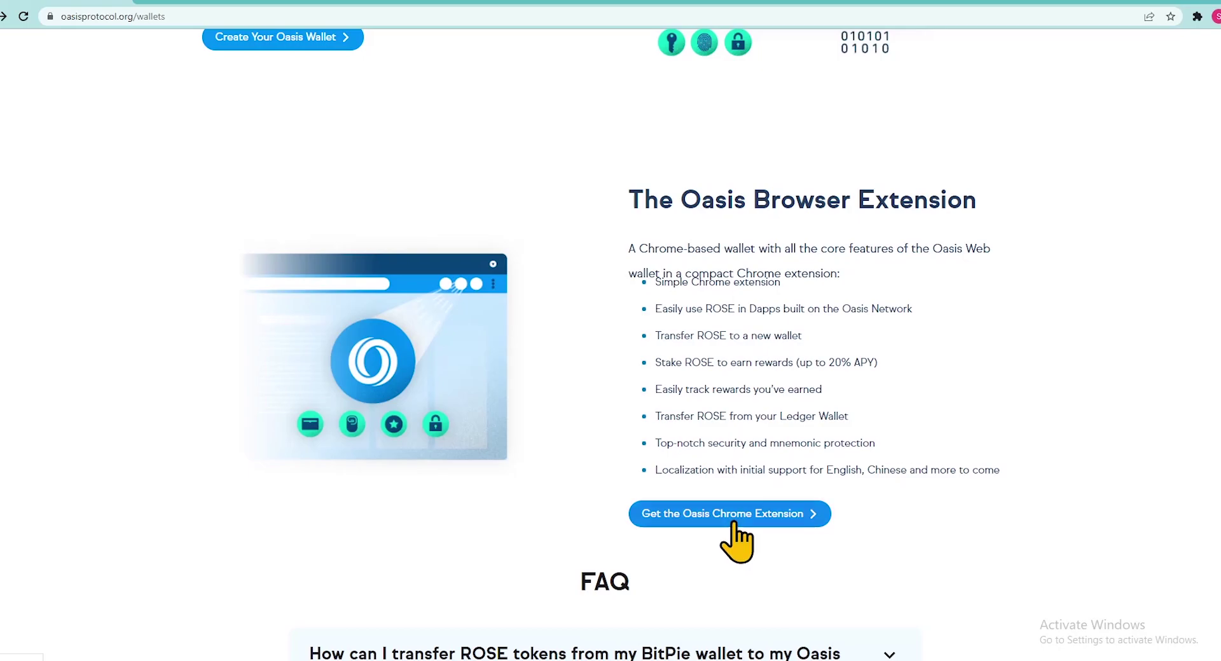
Install the Oasis Wallet extension from the Chrome Web Store and pin it to the toolbar.
{"action": "left_click", "coordinate": [736, 519]}
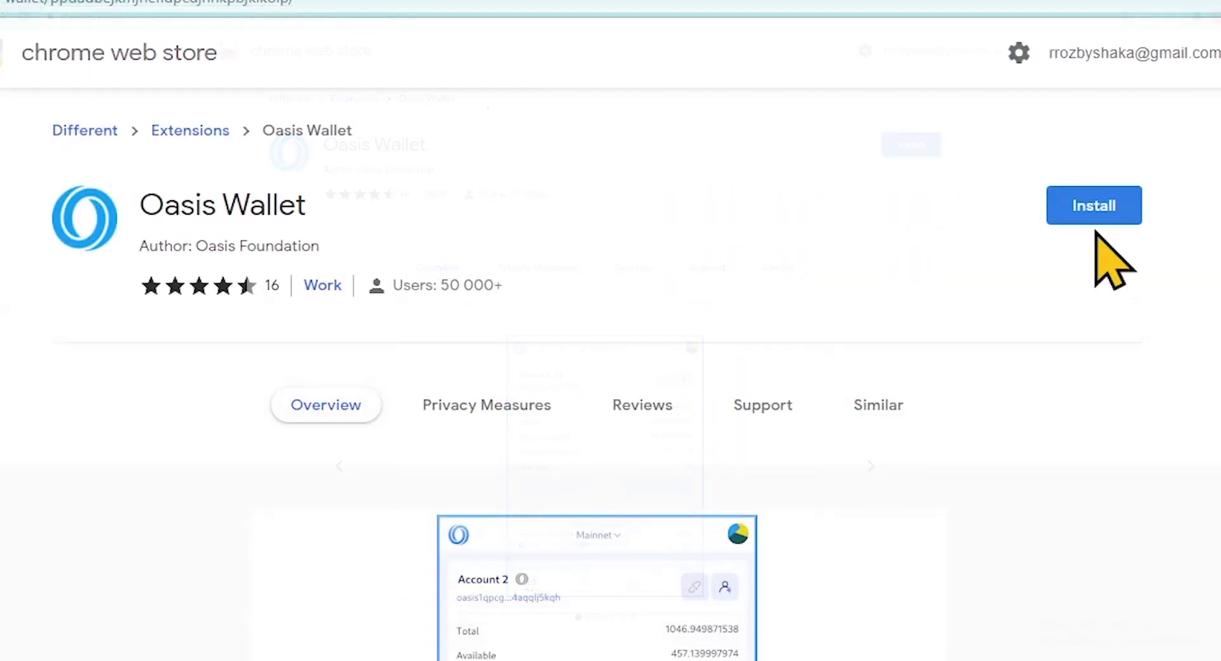
{"action": "left_click", "coordinate": [911, 151]}
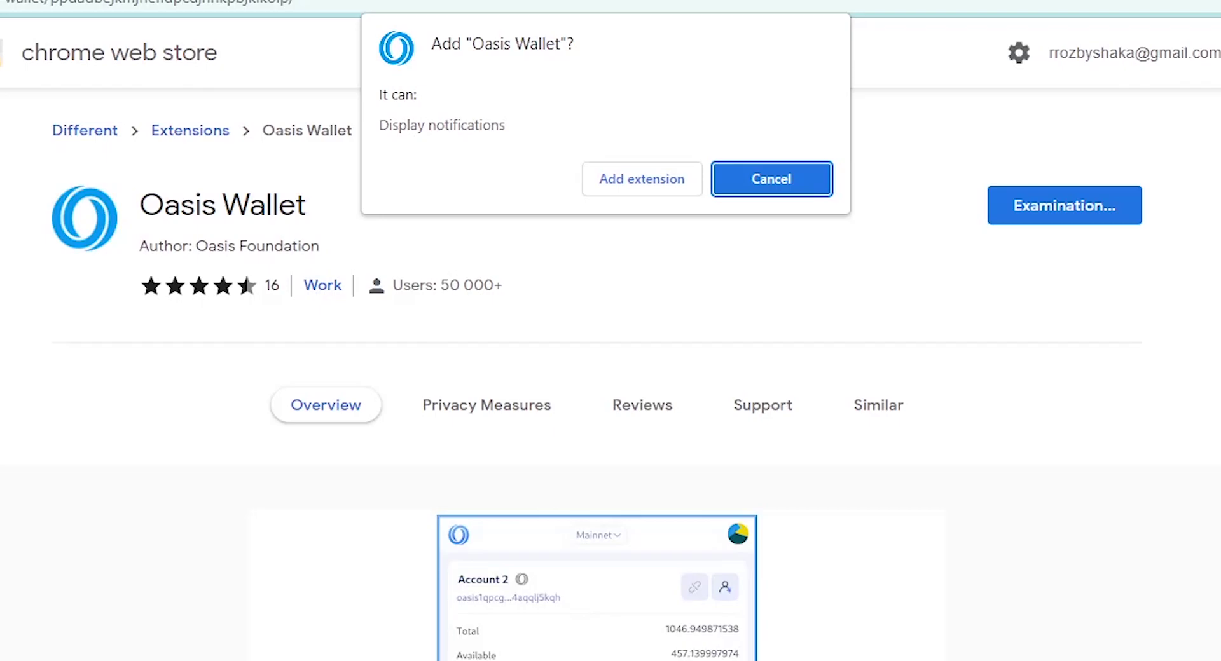
{"action": "left_click", "coordinate": [638, 191]}
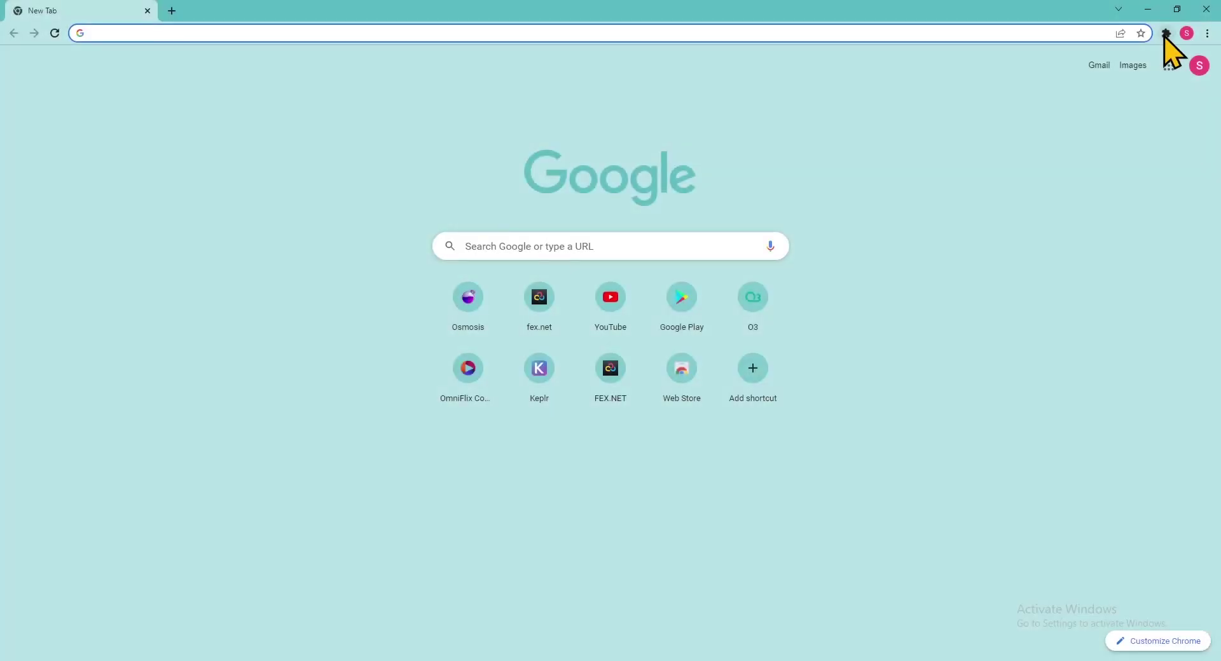
{"action": "left_click", "coordinate": [1165, 33]}
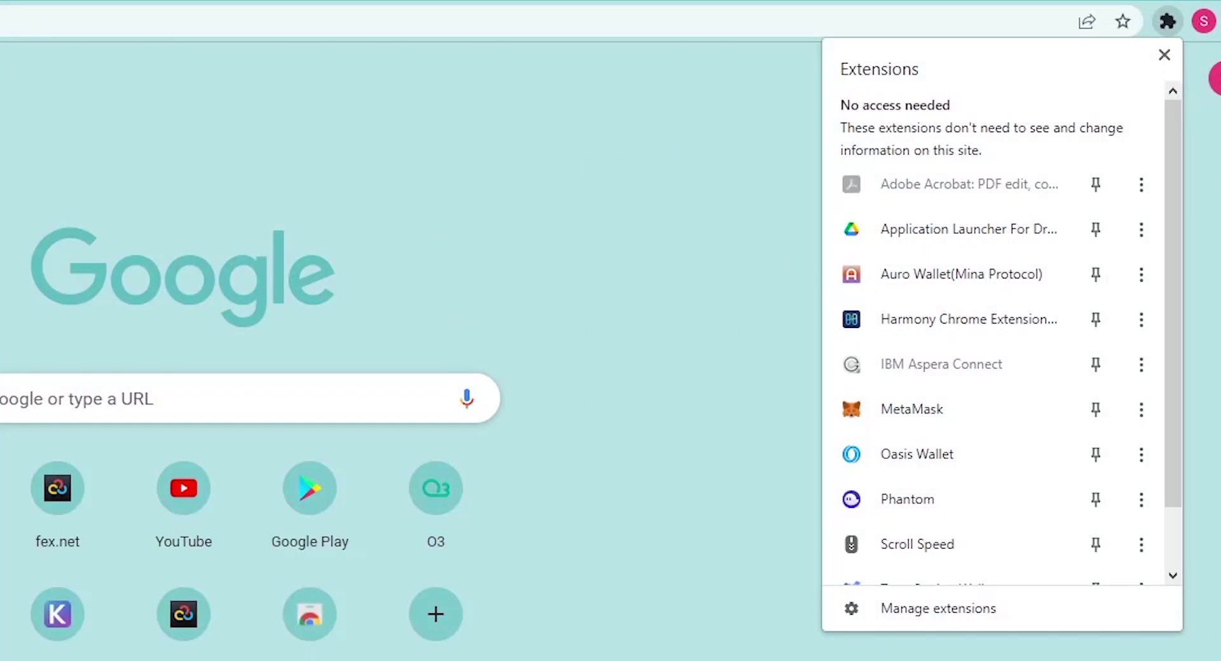
{"action": "left_click", "coordinate": [1095, 458]}
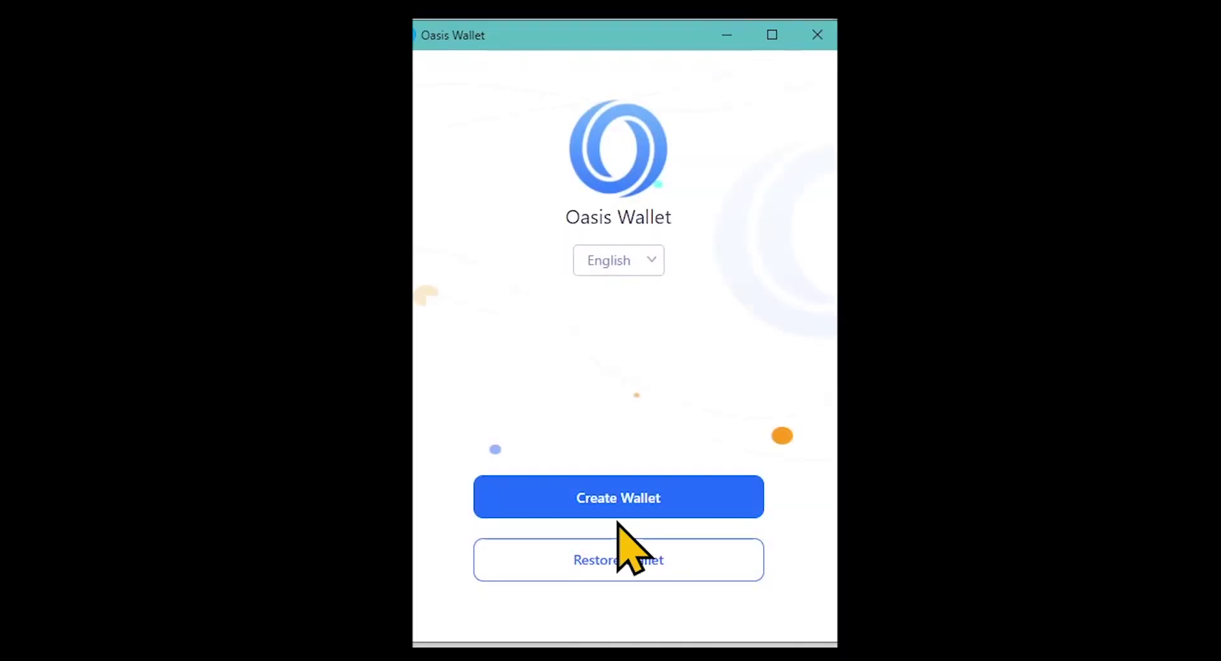
Start a new extension wallet, set and confirm its password, and accept the password-loss acknowledgement.
{"action": "left_click", "coordinate": [617, 512]}
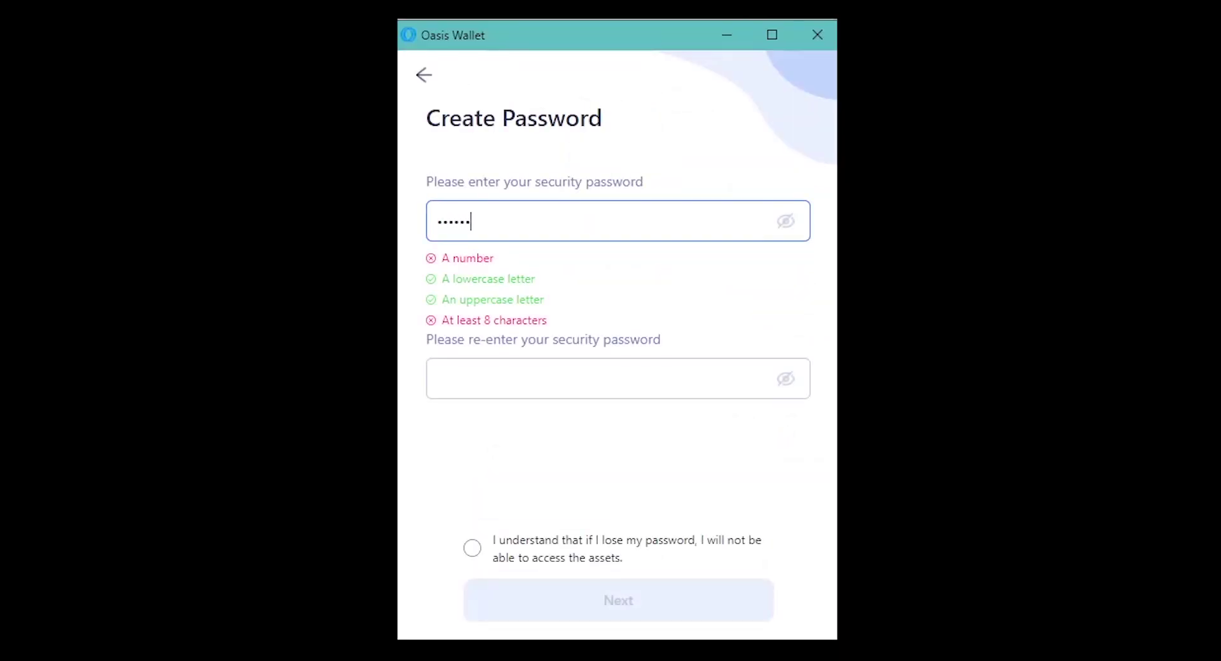
{"action": "type", "text": "•••"}
{"action": "key", "text": "Tab"}
{"action": "type", "text": "•••••••••"}
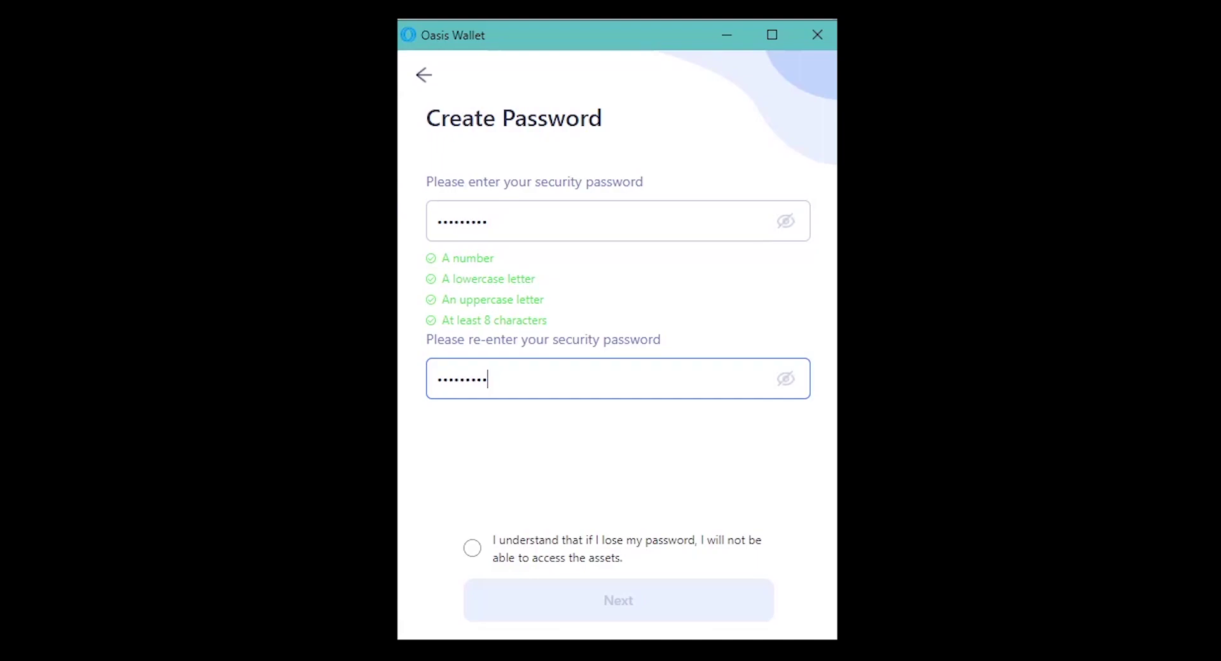
{"action": "left_click", "coordinate": [472, 548]}
{"action": "left_click", "coordinate": [472, 549]}
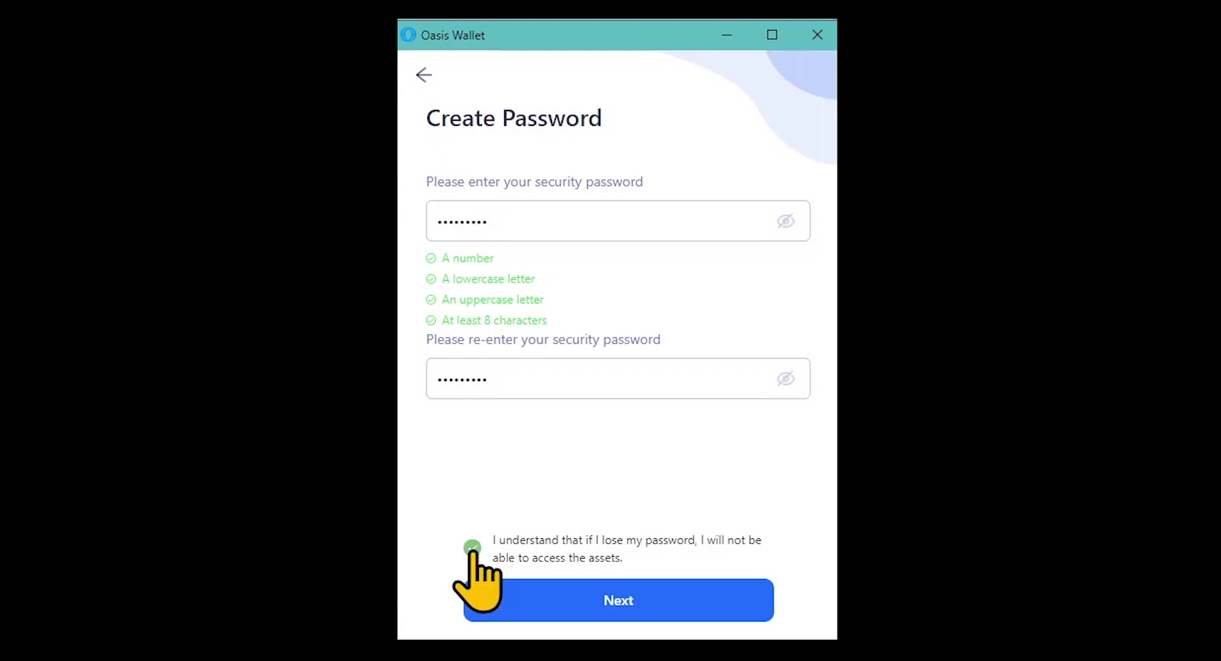
{"action": "left_click", "coordinate": [617, 617]}
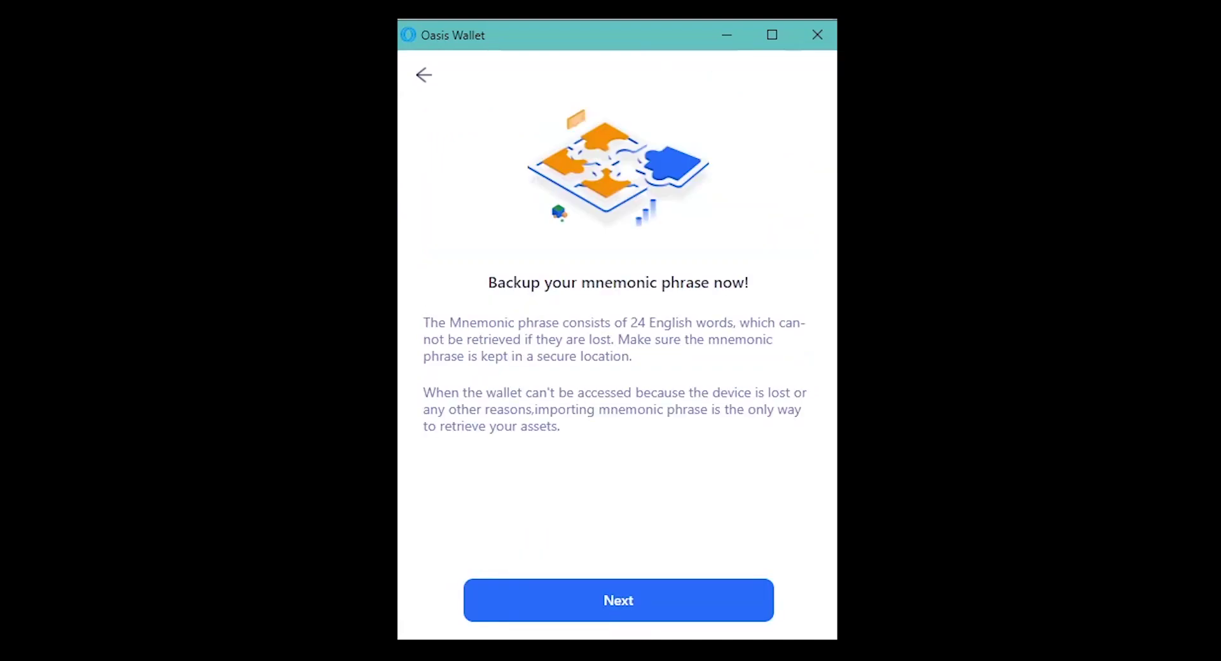
Back up the mnemonic phrase, verify the words in order, and open the Account 1 dashboard.
{"action": "left_click", "coordinate": [621, 619]}
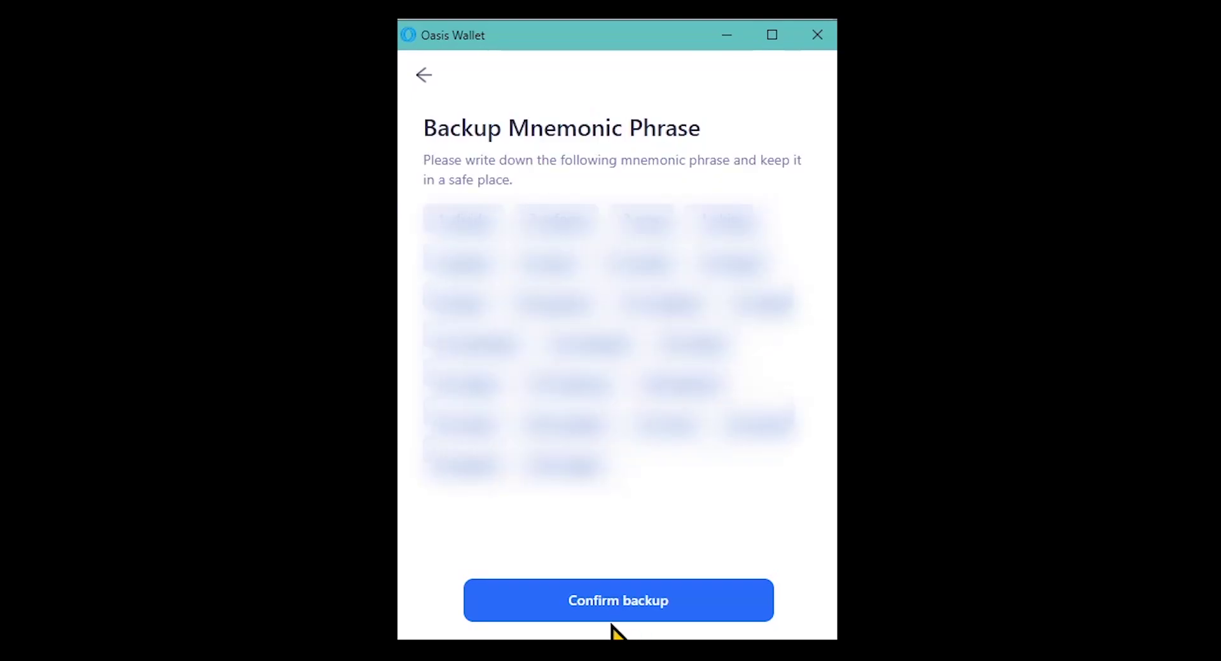
{"action": "left_click", "coordinate": [612, 618]}
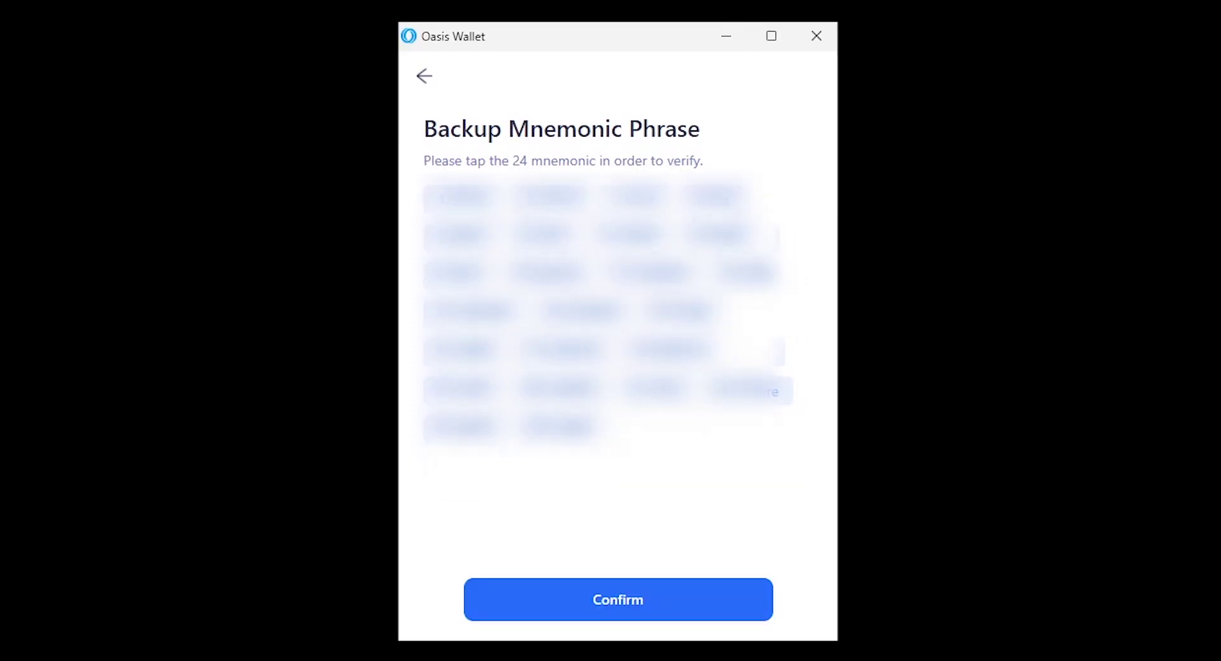
{"action": "left_click", "coordinate": [621, 614]}
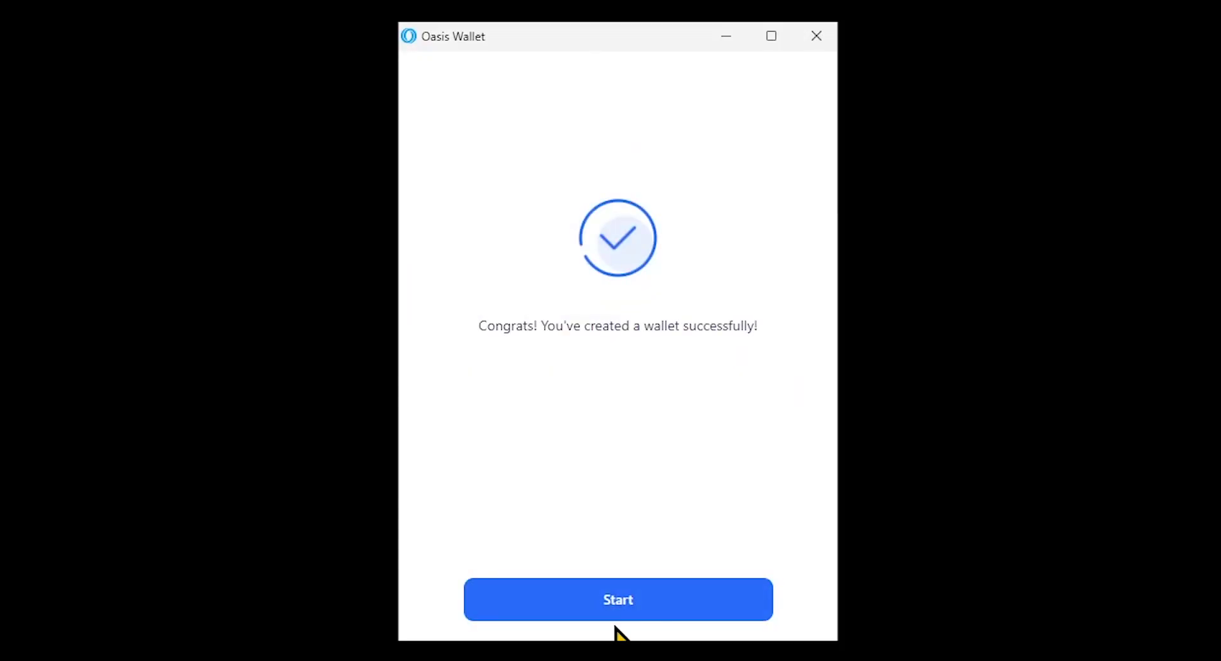
{"action": "left_click", "coordinate": [620, 614]}
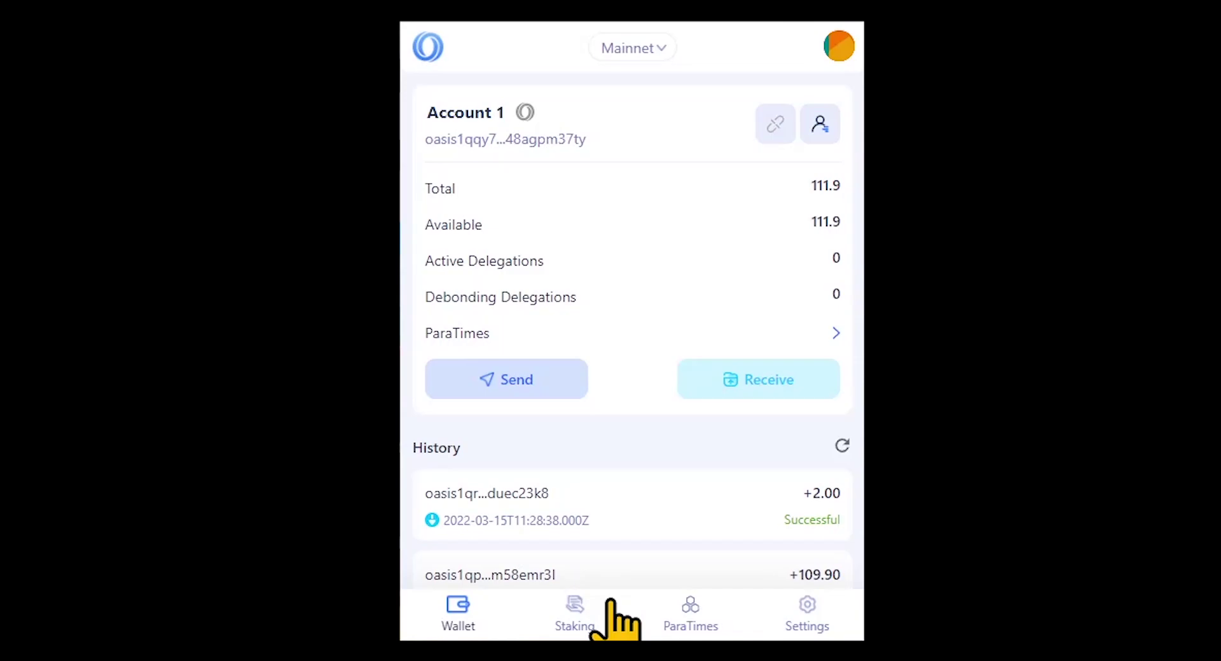
Delegate 101 ROSE to Everstake from the validators list, confirming 100.999999999 in active delegations.
{"action": "left_click", "coordinate": [578, 604]}
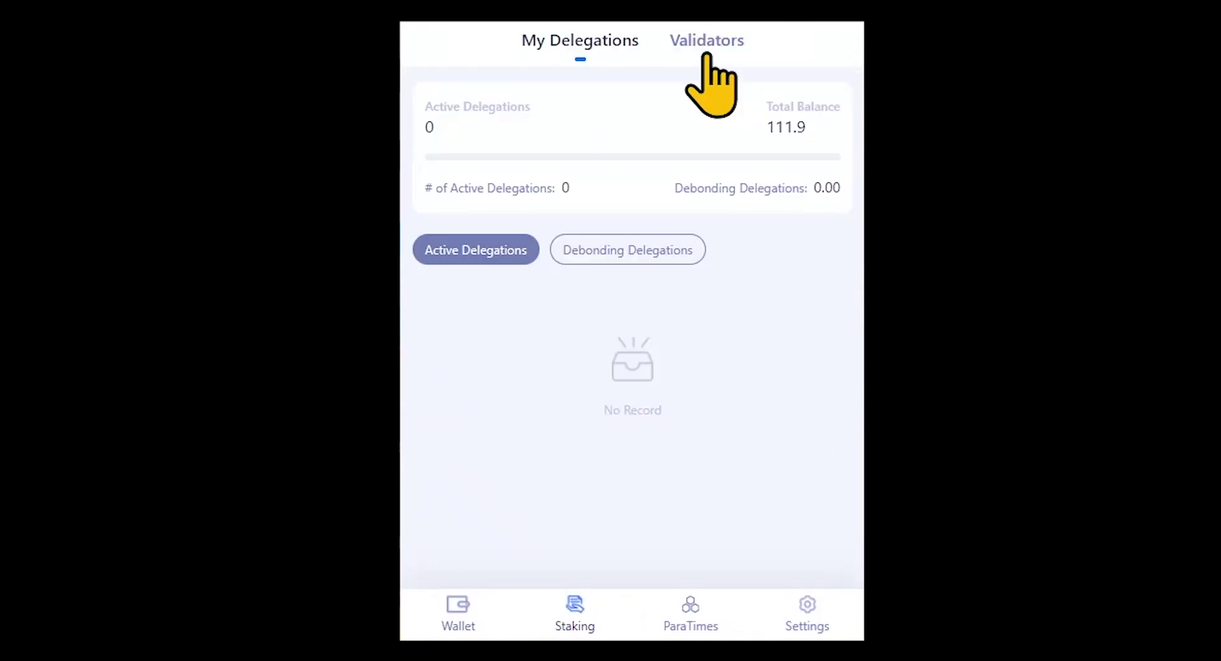
{"action": "left_click", "coordinate": [708, 44]}
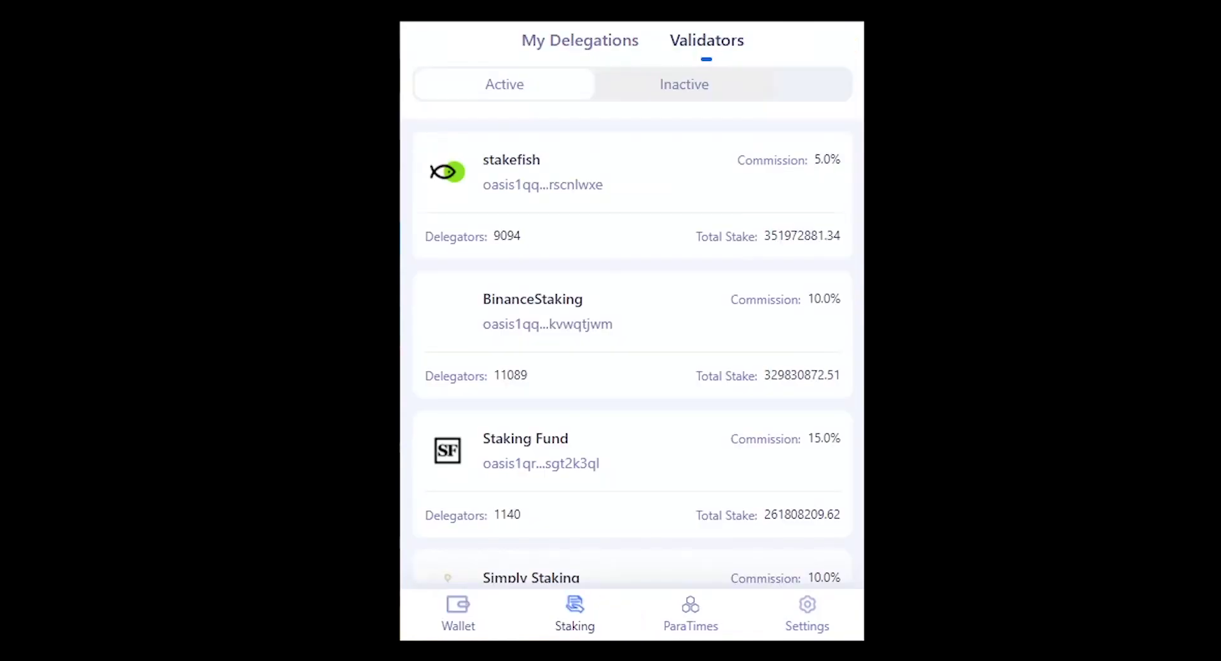
{"action": "scroll", "coordinate": [673, 333], "scroll_direction": "down", "scroll_amount": 15}
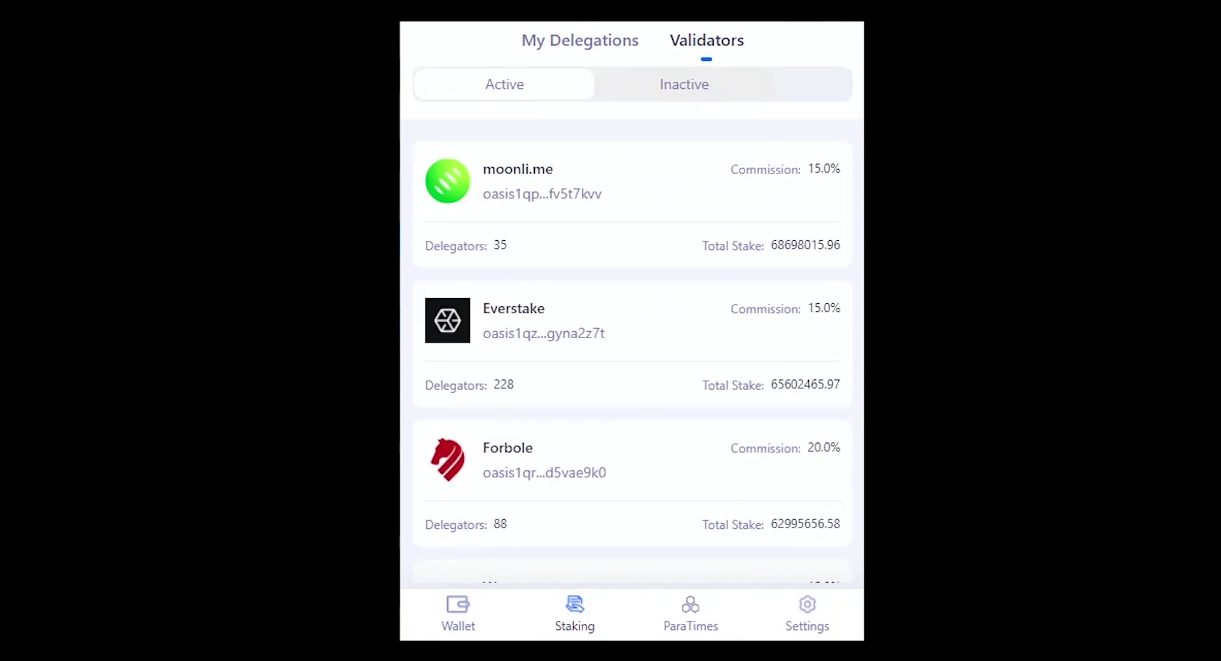
{"action": "left_click", "coordinate": [448, 342]}
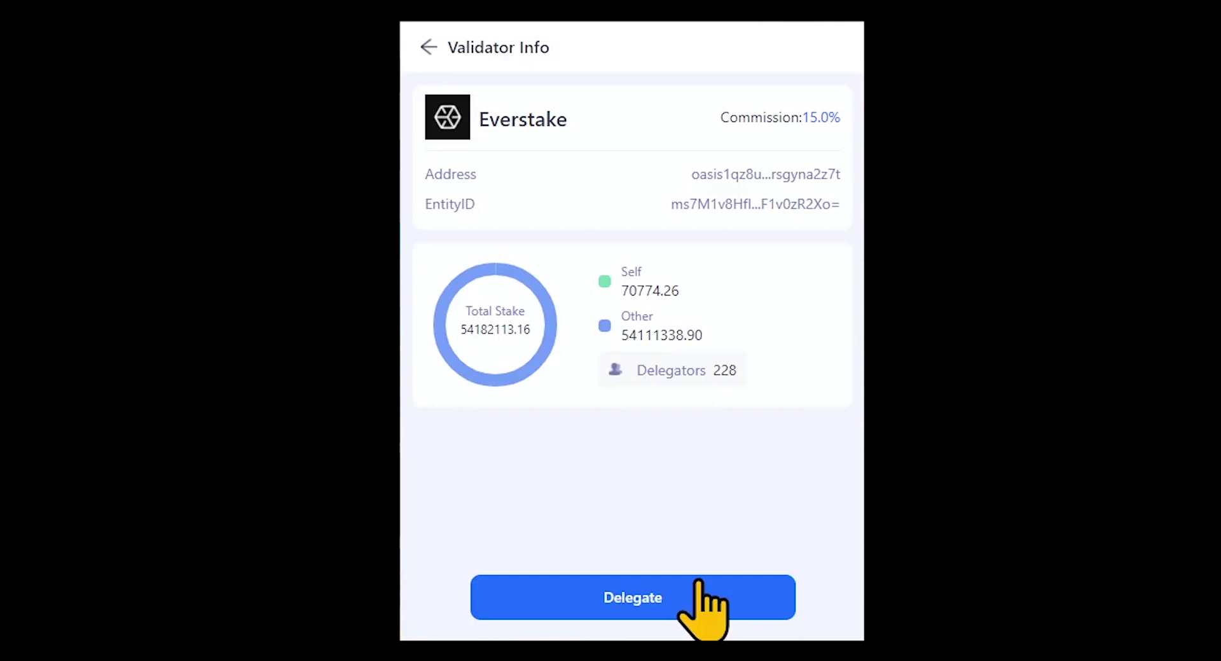
{"action": "left_click", "coordinate": [687, 604]}
{"action": "type", "text": "101"}
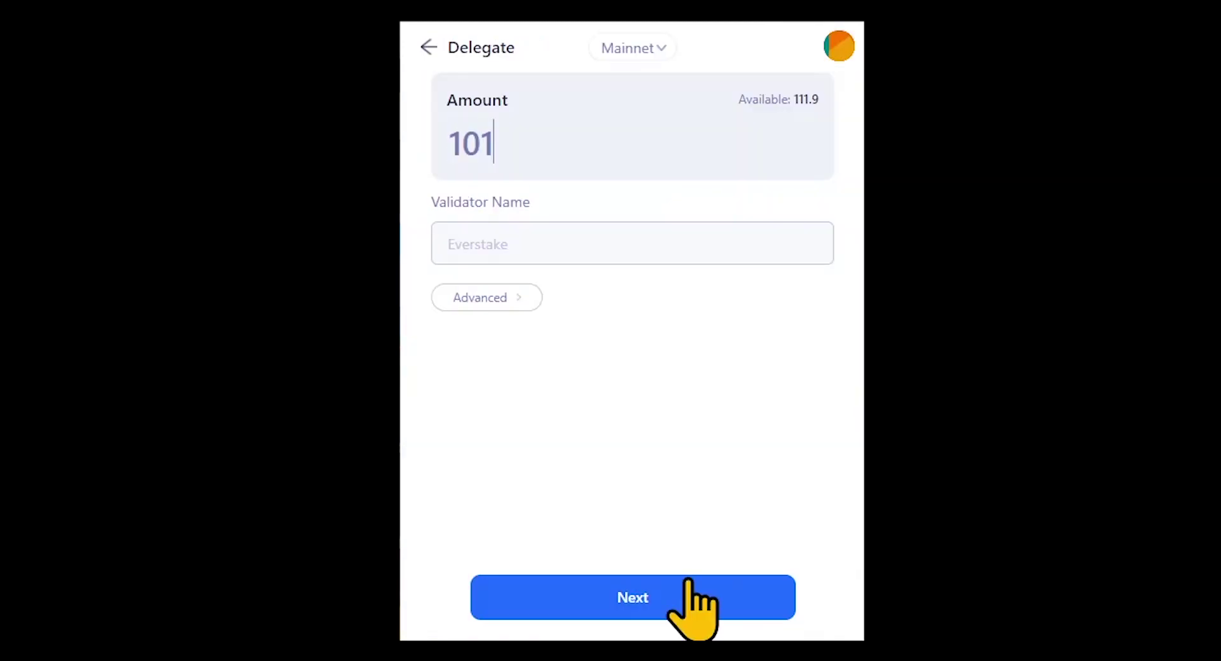
{"action": "left_click", "coordinate": [676, 585]}
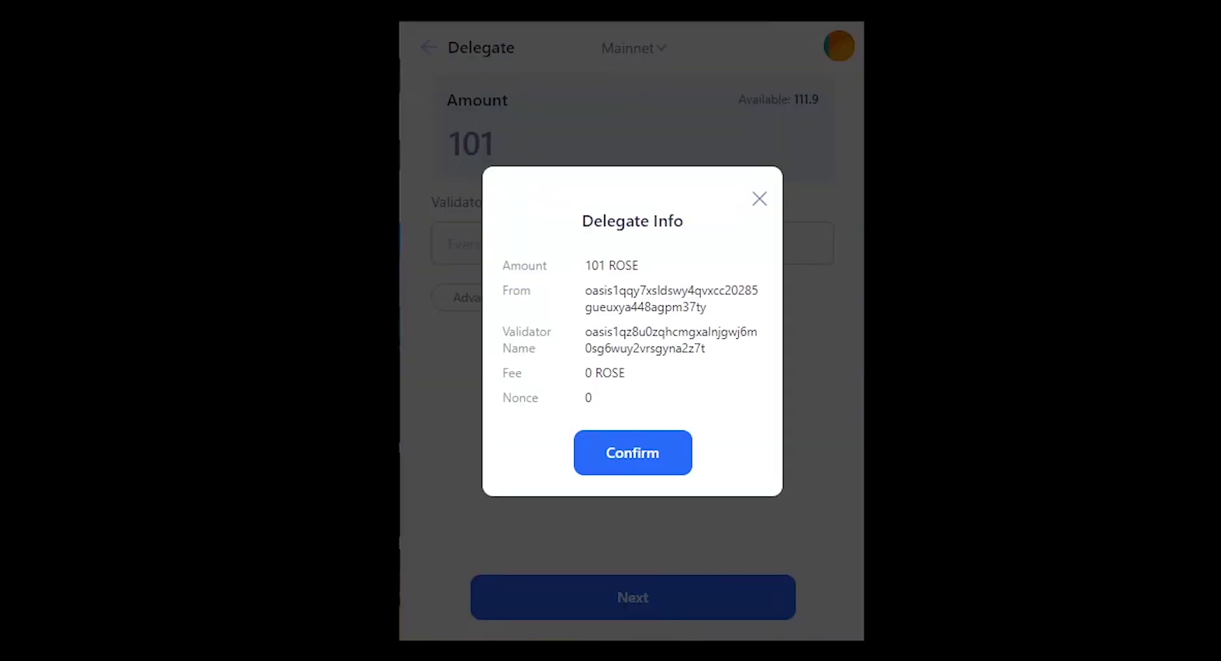
{"action": "left_click", "coordinate": [633, 469]}
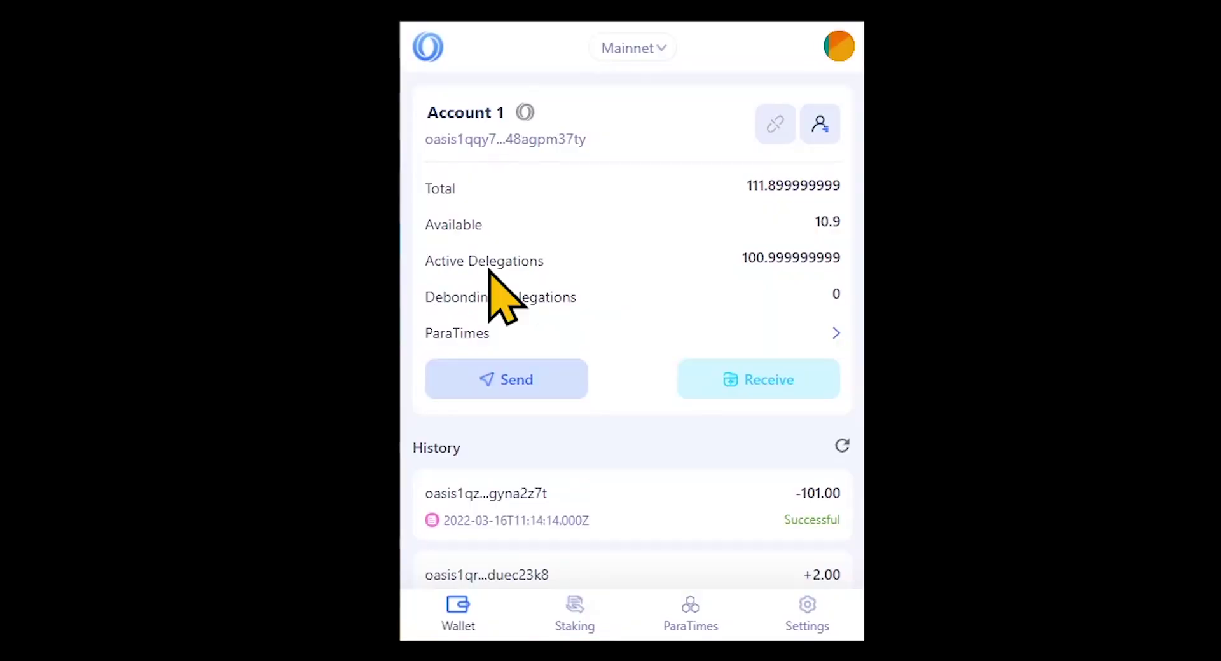
{"action": "double_click", "coordinate": [791, 257]}
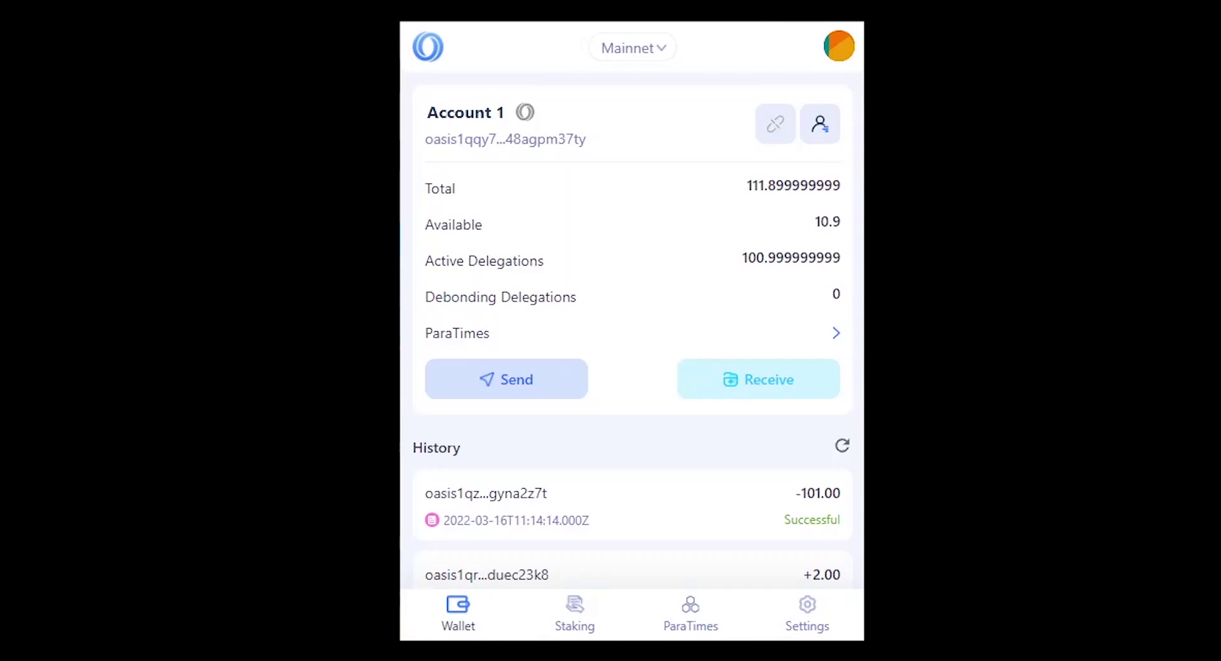
Undelegate 100 ROSE from the Everstake delegation and confirm the transaction.
{"action": "left_click", "coordinate": [559, 615]}
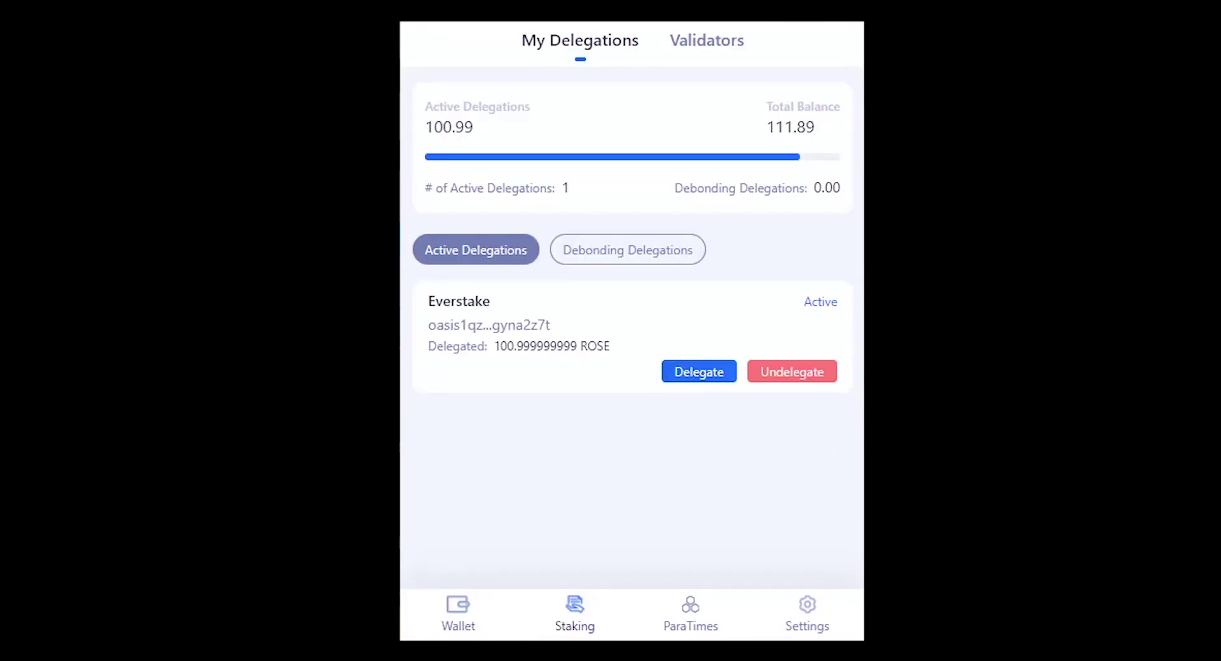
{"action": "left_click", "coordinate": [789, 374]}
{"action": "type", "text": "100"}
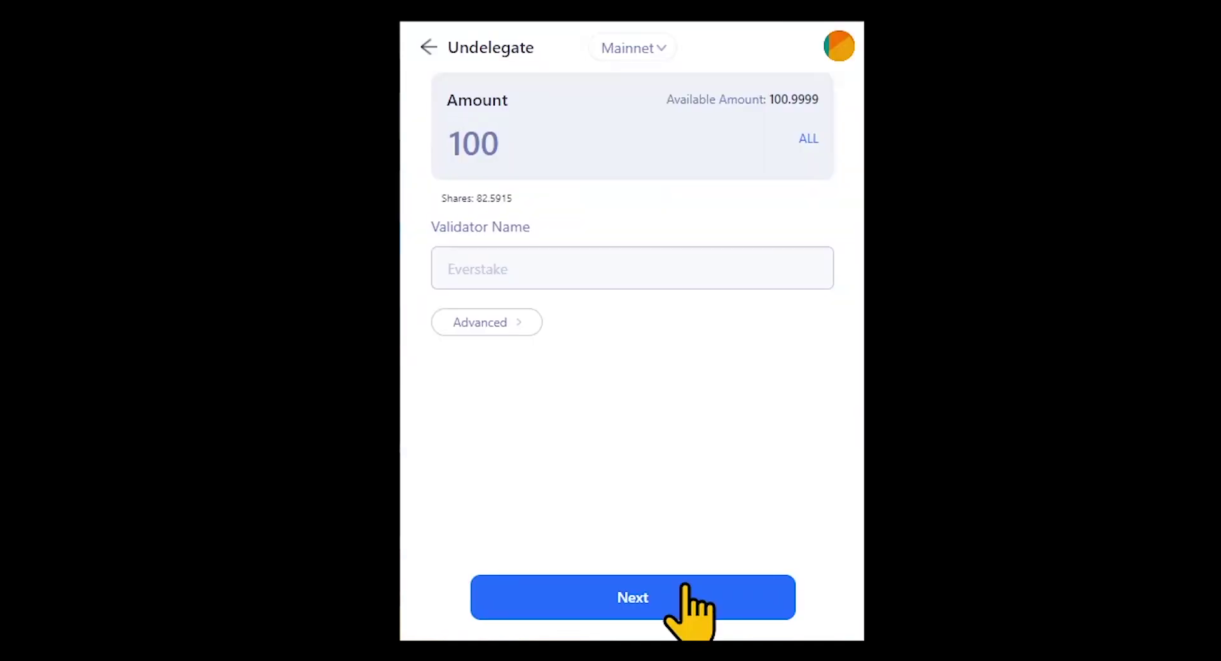
{"action": "left_click", "coordinate": [676, 595]}
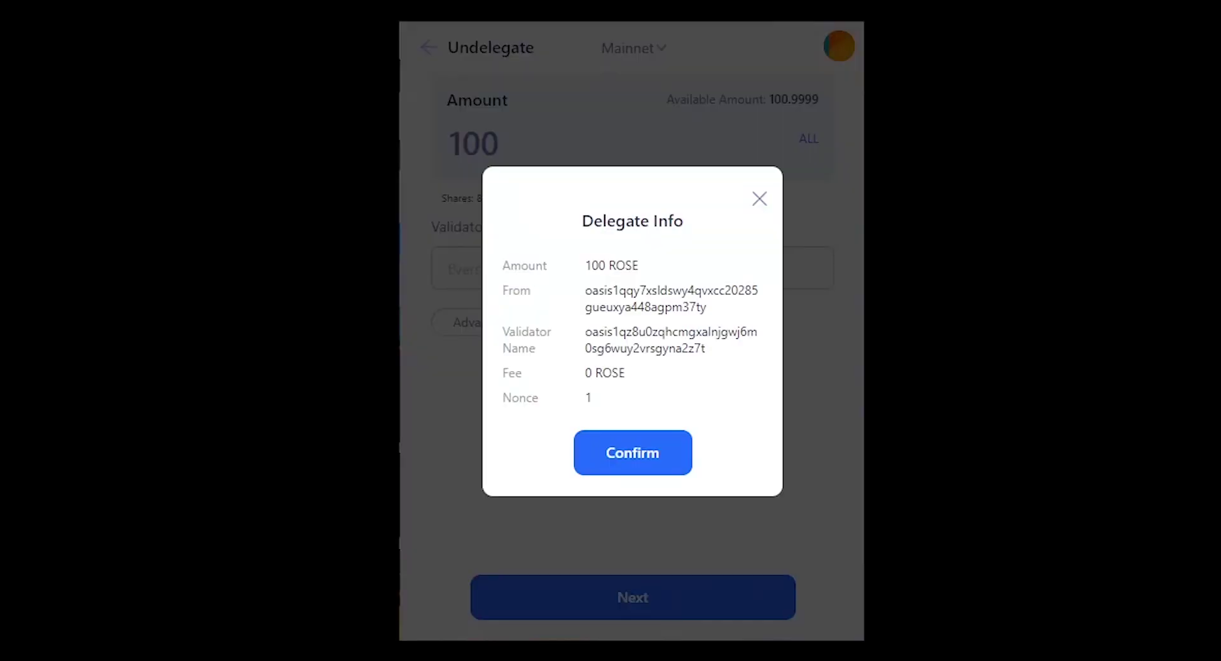
{"action": "left_click", "coordinate": [633, 461]}
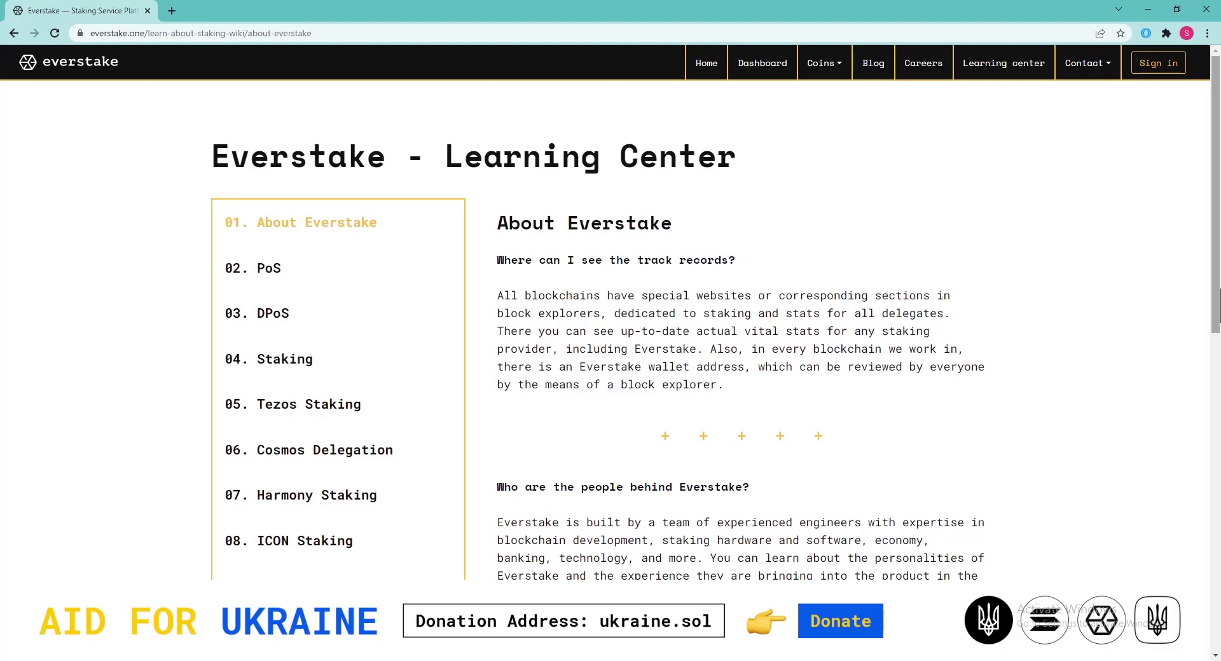
{"action": "key", "text": "alt+Left"}
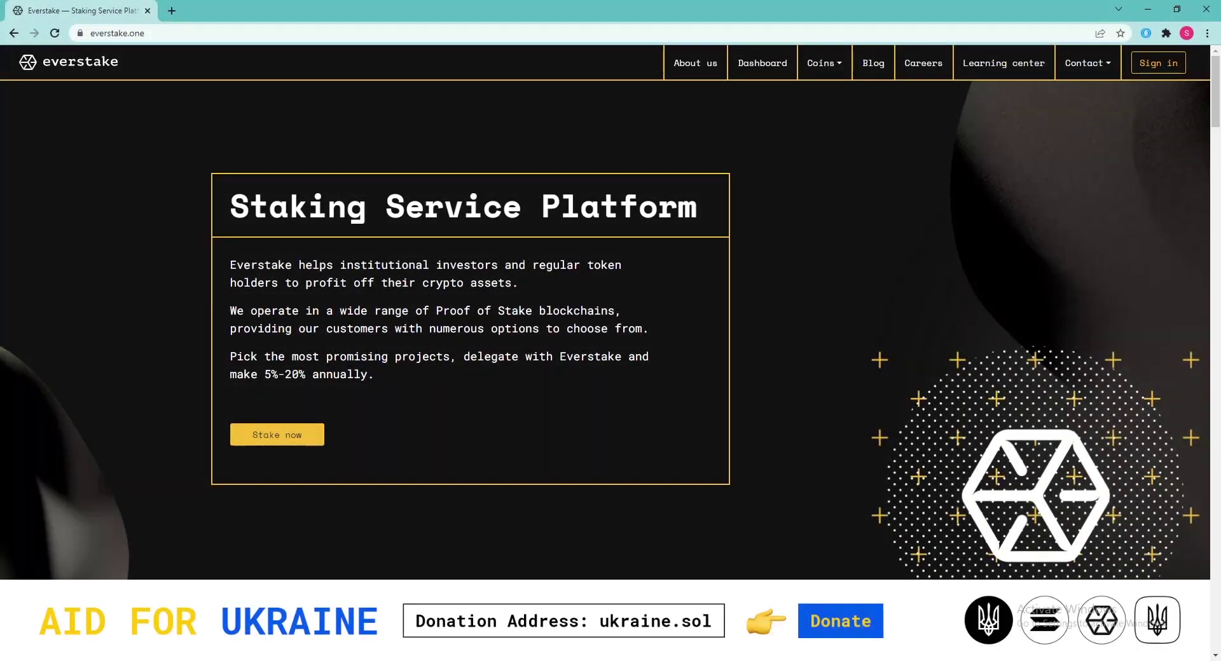